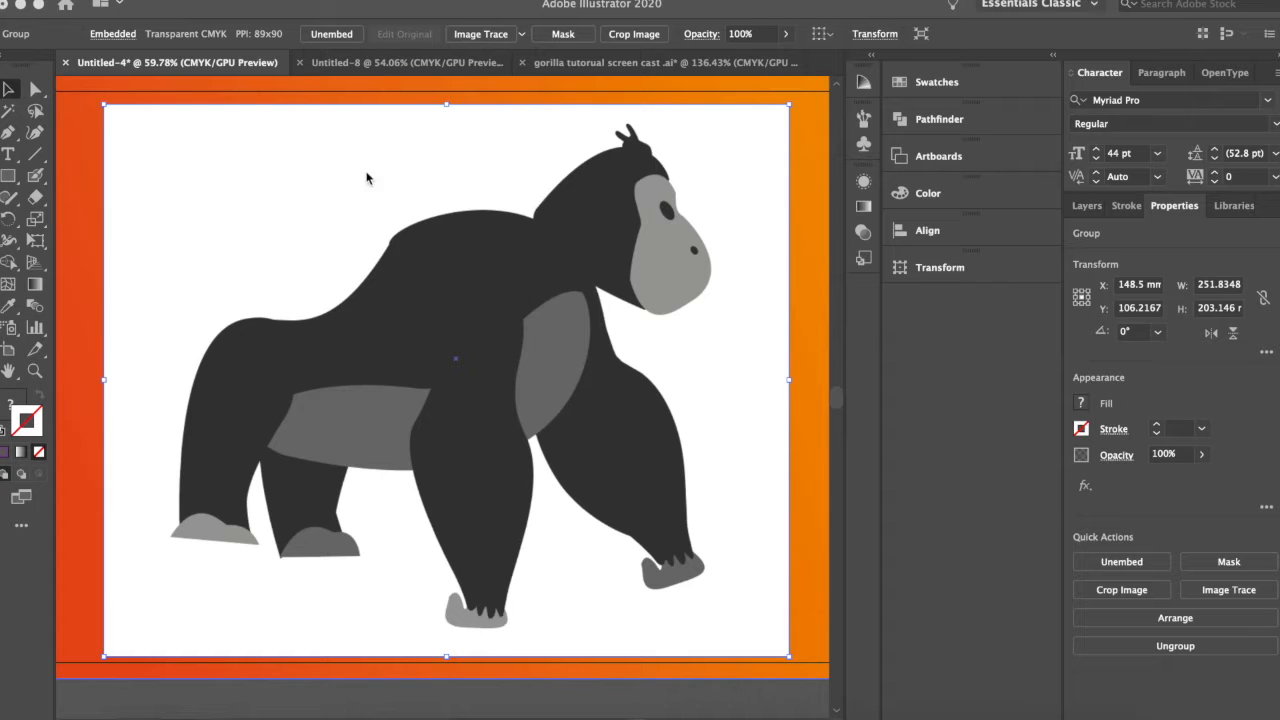
Switch to the gorilla tutorial document and resize the linked gorilla photo to about 94.7 by 67.2 mm.
click(402, 62)
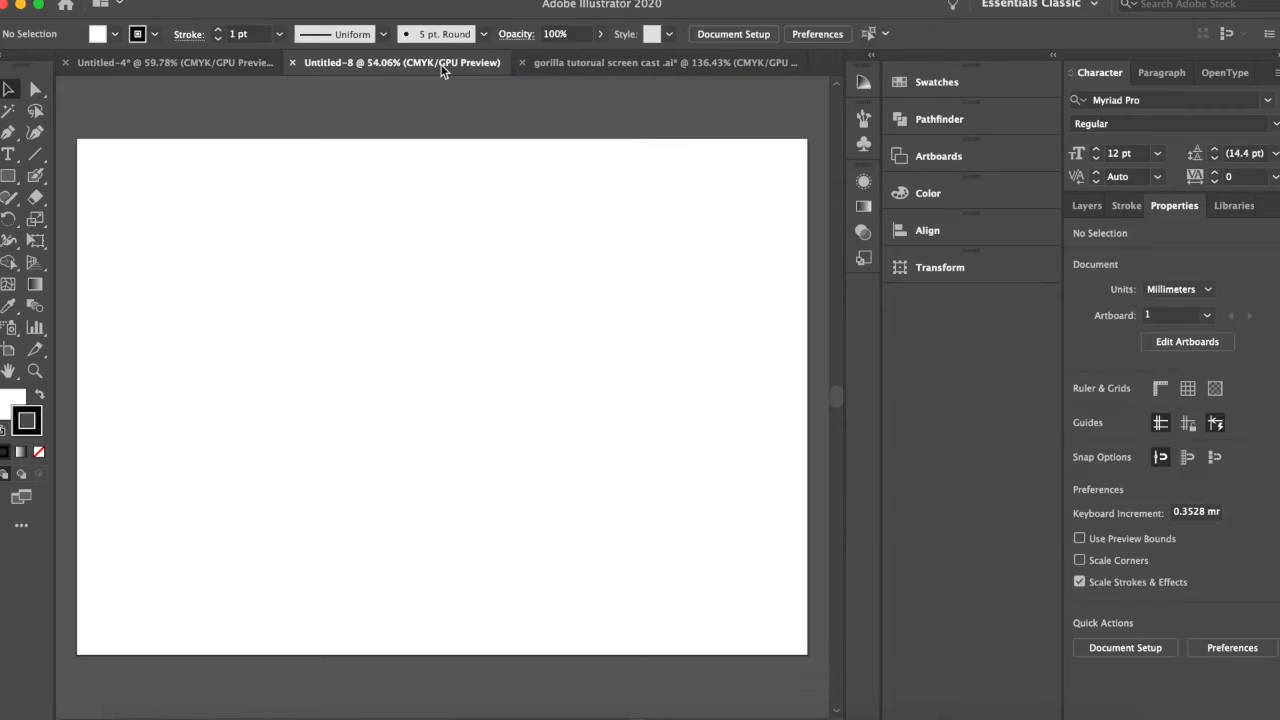
click(607, 66)
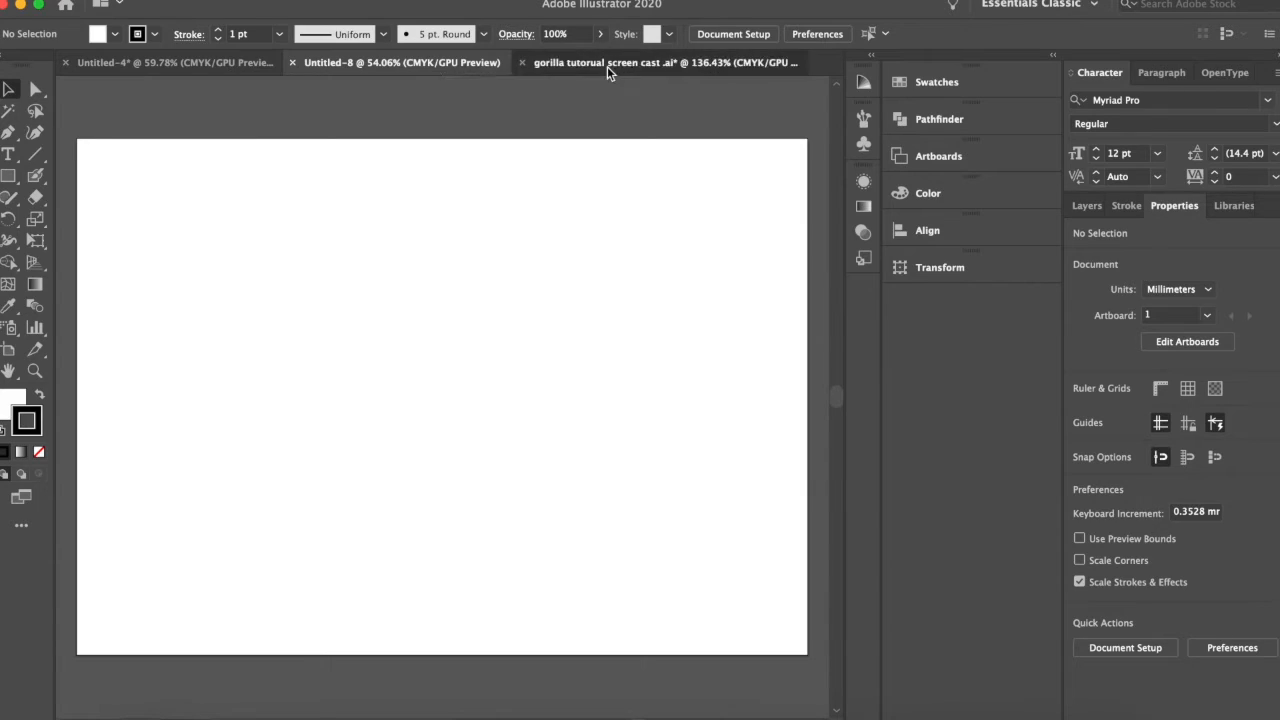
scroll(505, 308, up, 3)
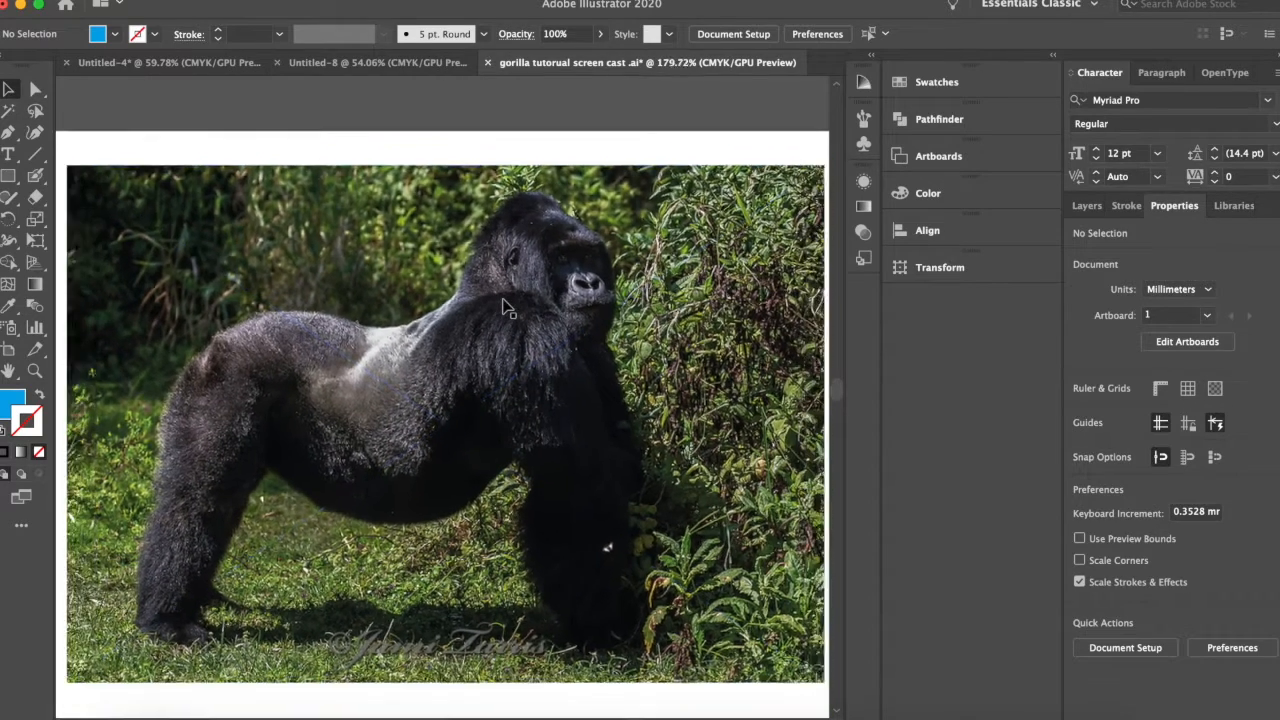
scroll(505, 308, down, 2)
click(505, 308)
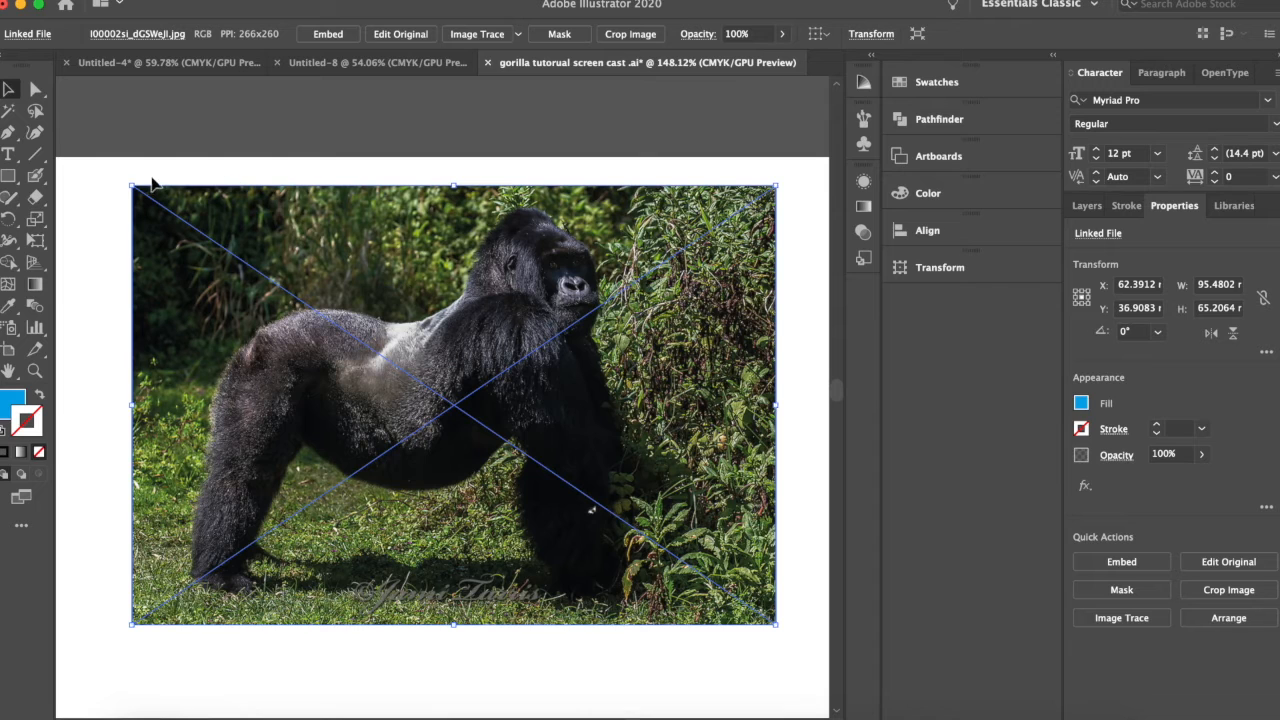
mouse_move(133, 186)
mouse_down()
mouse_move(198, 245)
mouse_move(117, 163)
mouse_move(196, 196)
mouse_move(131, 168)
mouse_move(183, 209)
mouse_move(126, 160)
mouse_move(137, 172)
mouse_up()
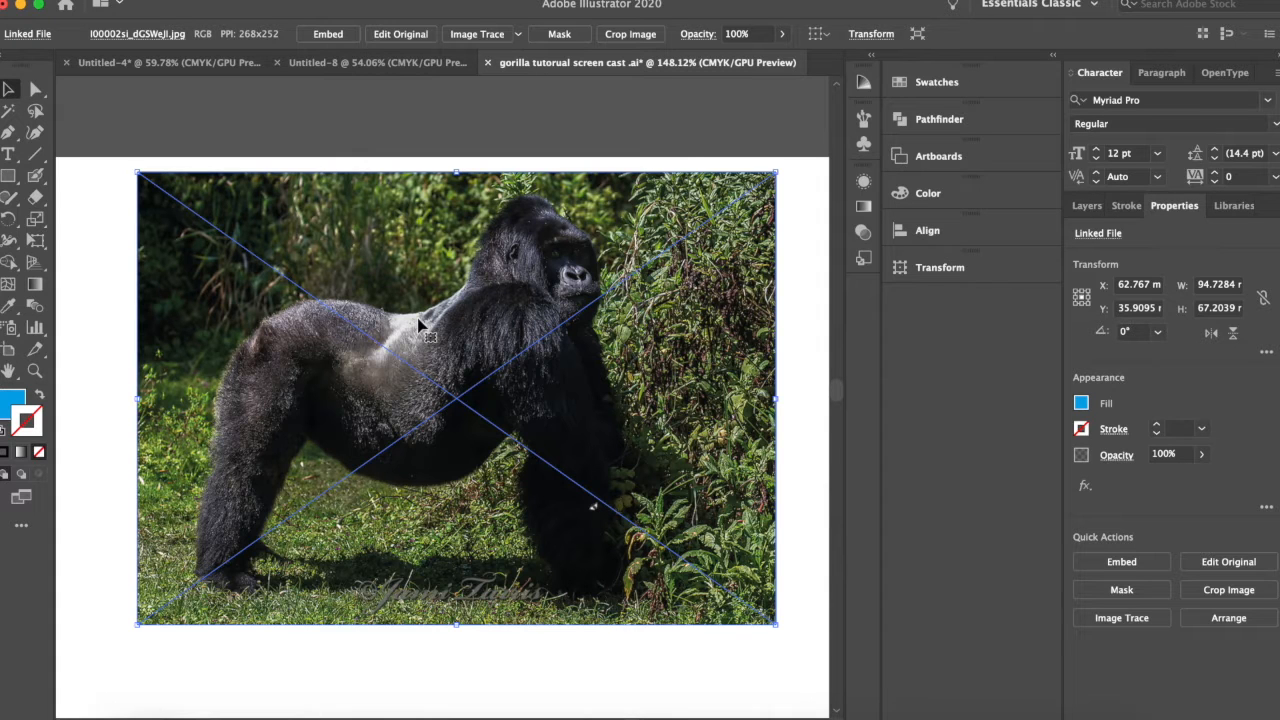
Trace the leftmost foot in the body-parts sketch with the Pen tool as a closed blue shape about 11.2 mm wide.
scroll(420, 325, down, 5)
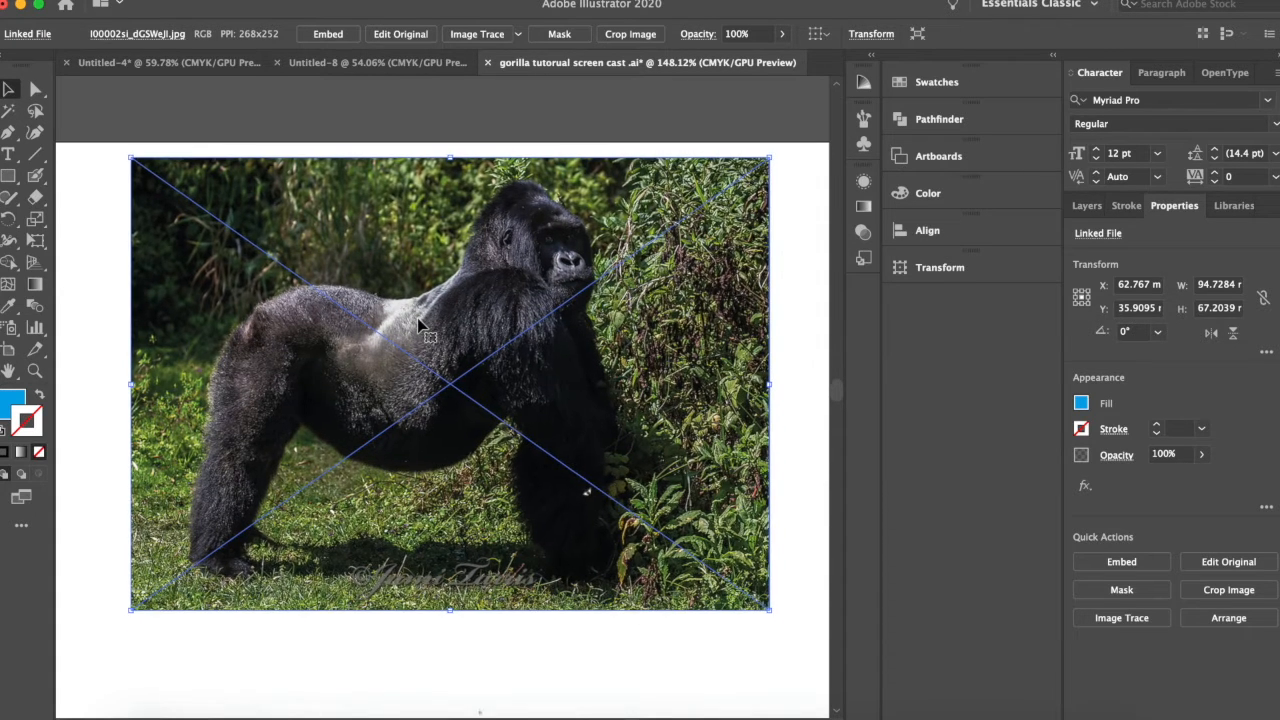
scroll(420, 325, down, 5)
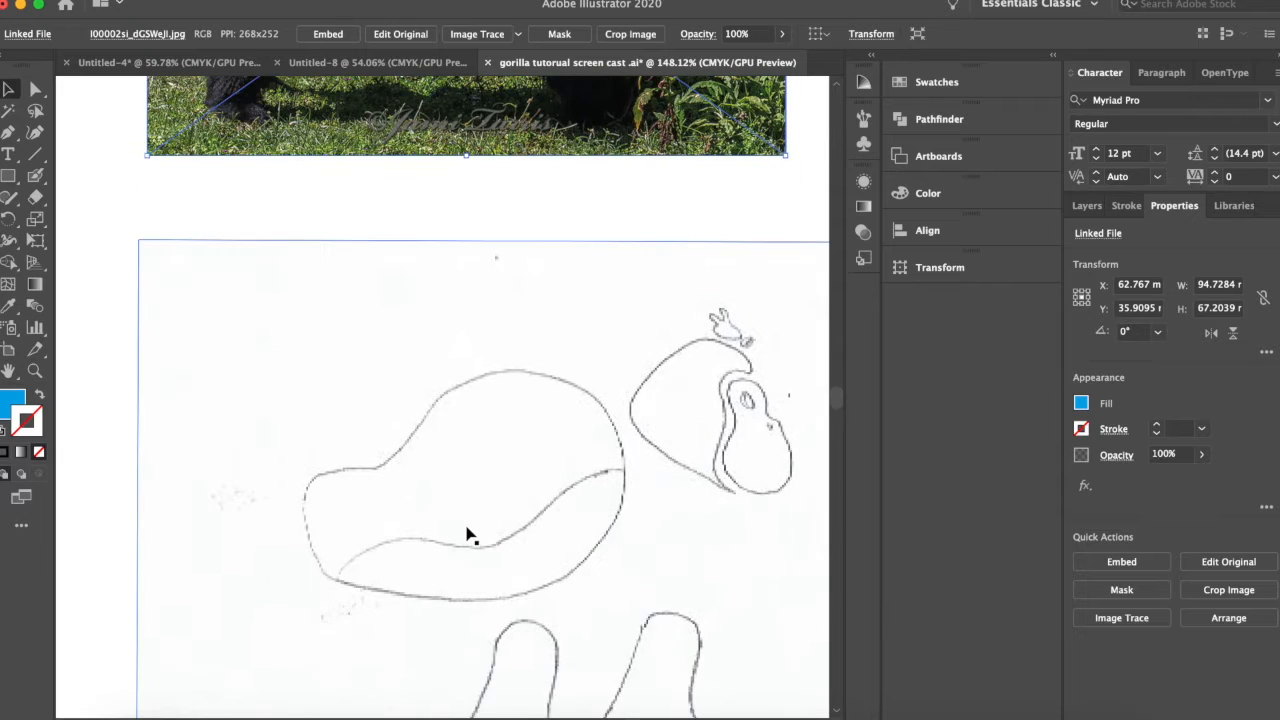
scroll(466, 531, up, 3)
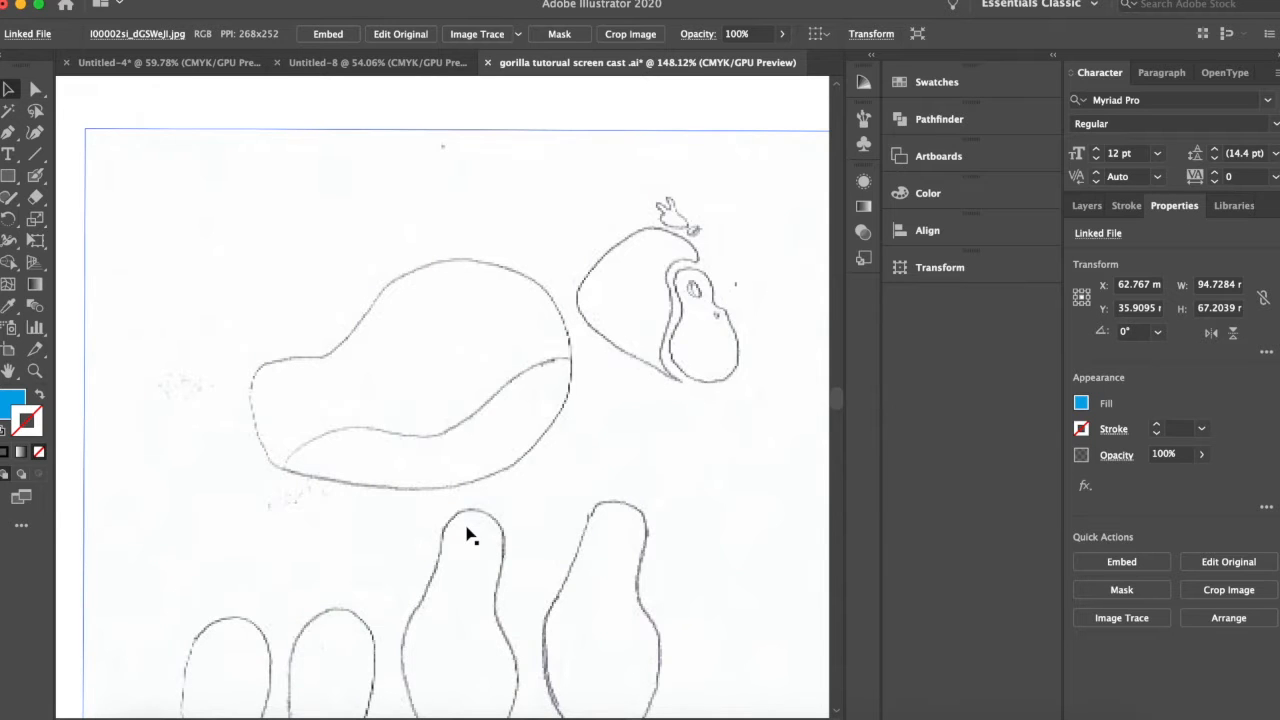
scroll(466, 537, down, 2)
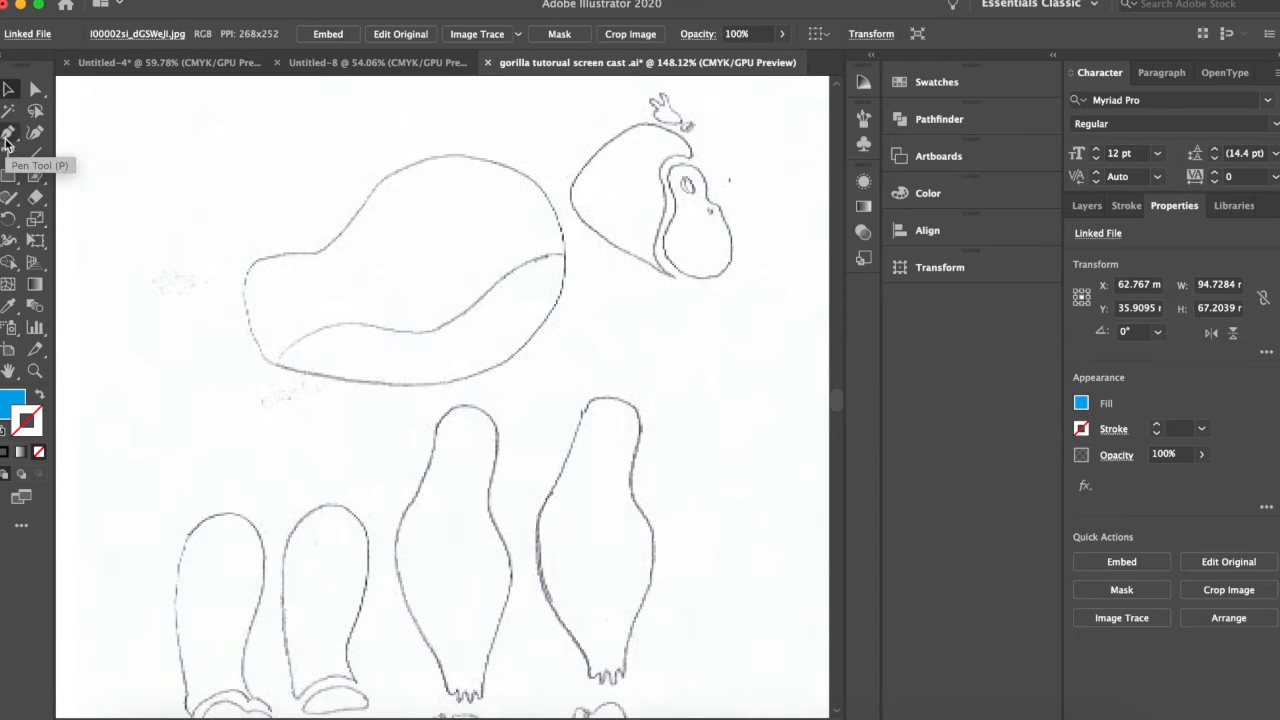
click(7, 139)
scroll(251, 500, down, 3)
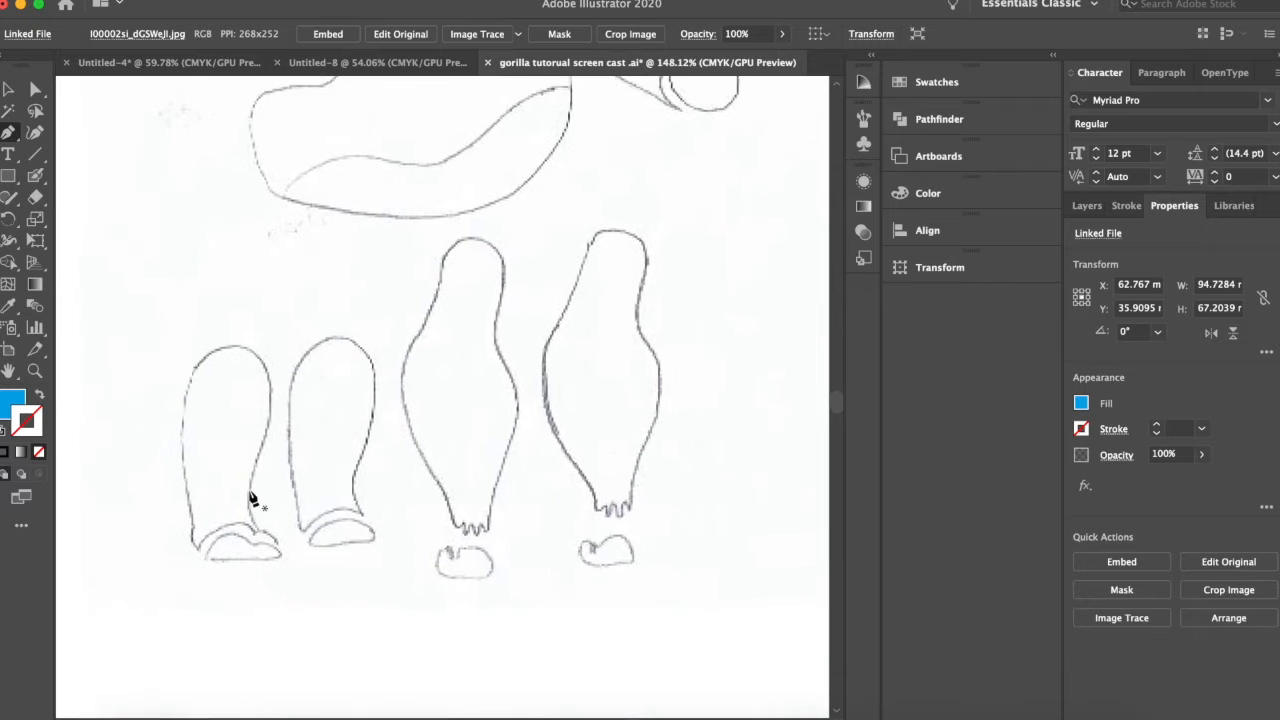
alt+scroll(251, 497, up, 5)
scroll(252, 495, down, 2)
alt+scroll(252, 493, up, 4)
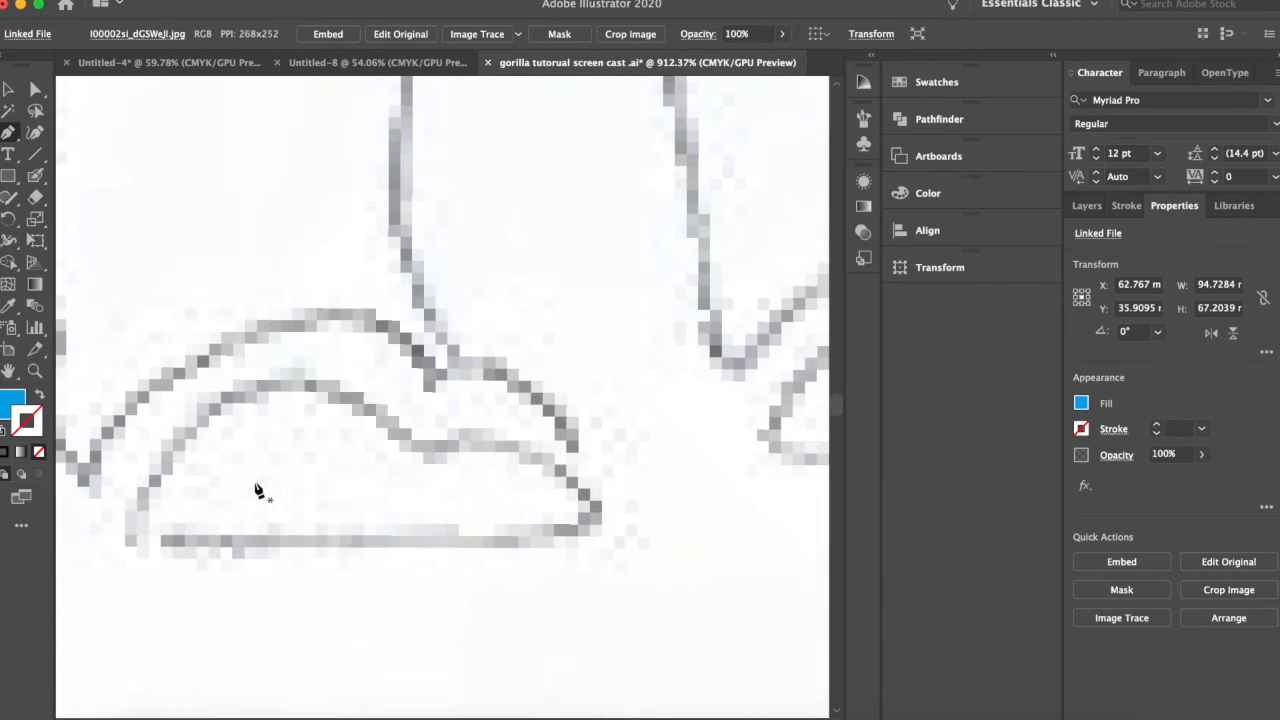
click(134, 535)
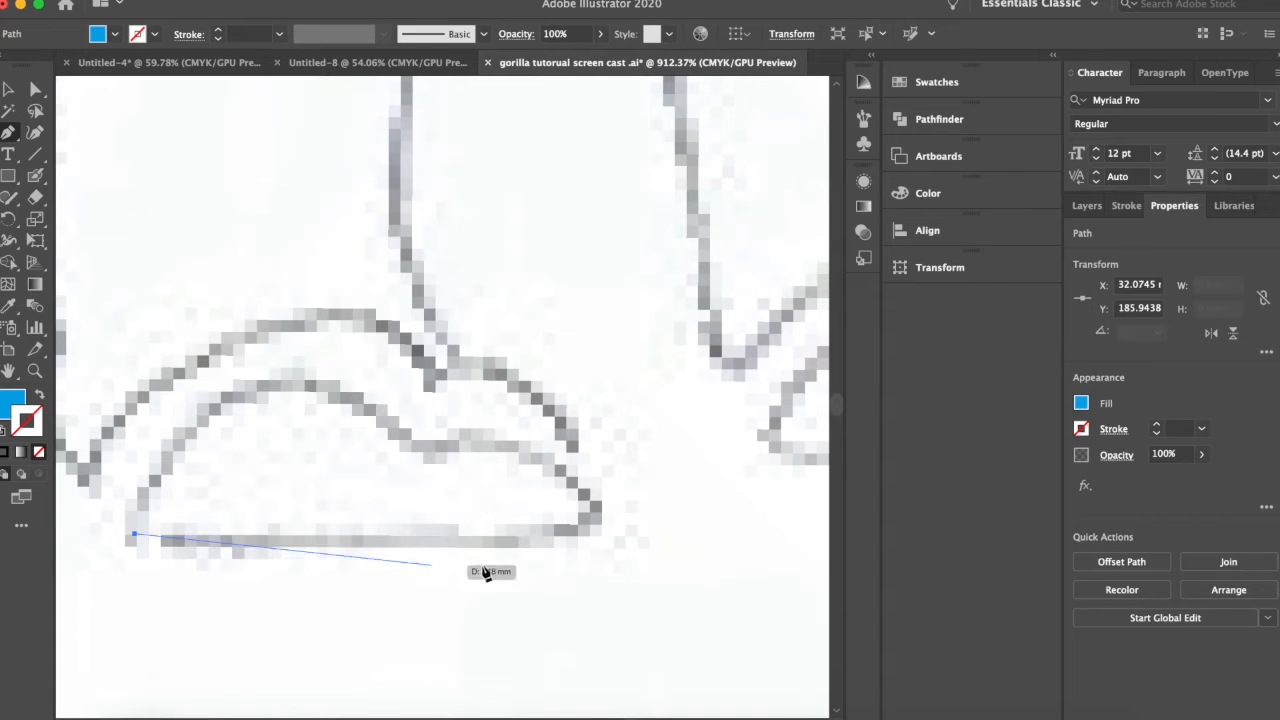
click(602, 530)
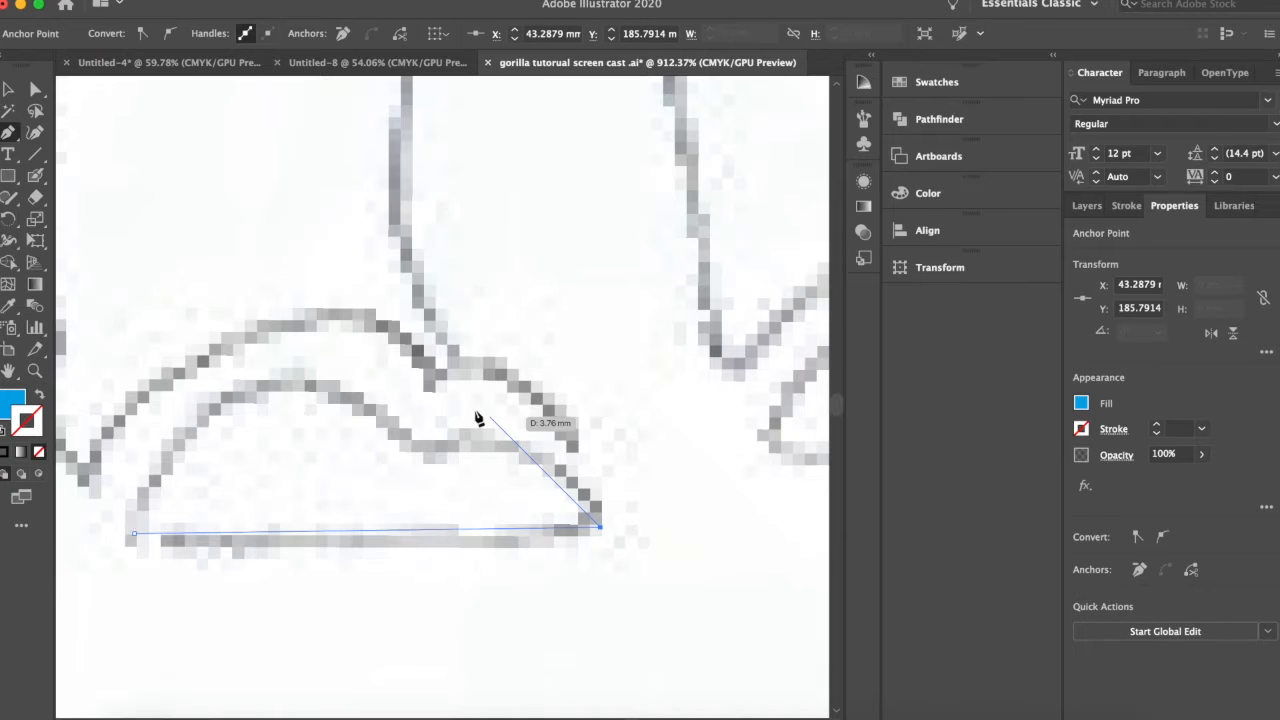
drag(435, 449, 335, 489)
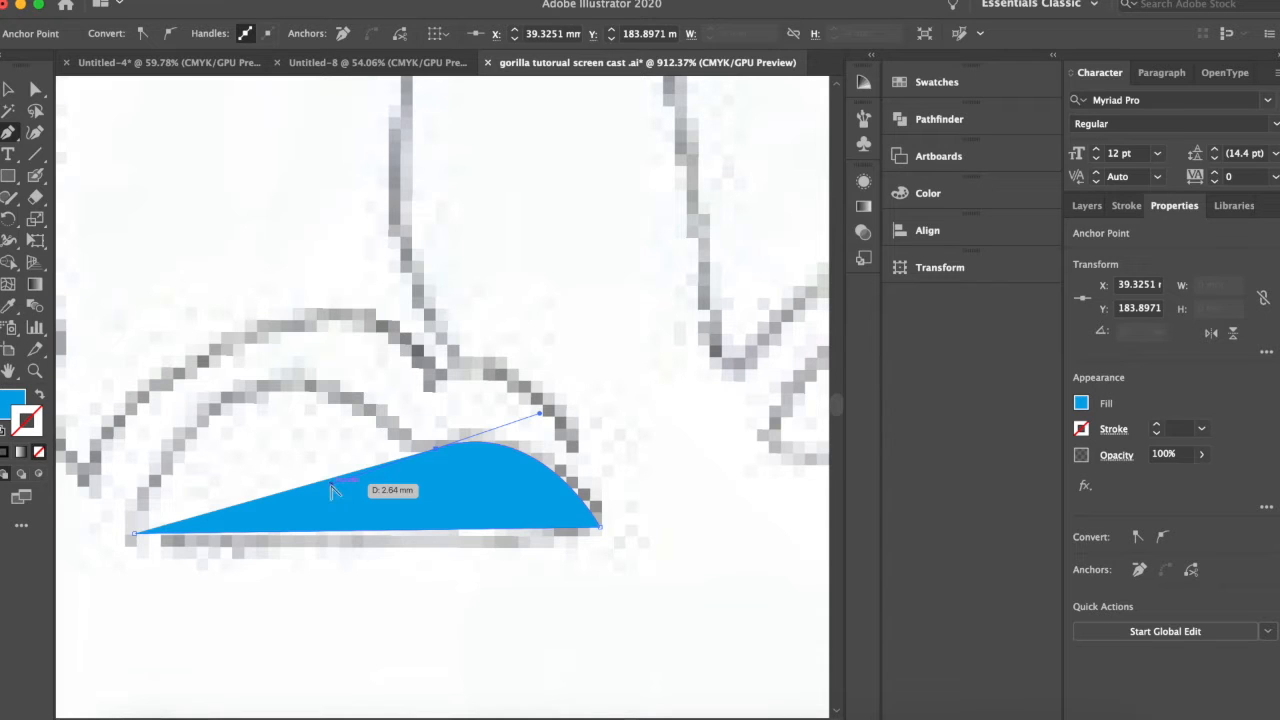
drag(330, 485, 83, 607)
scroll(280, 303, up, 3)
scroll(280, 303, right, 1)
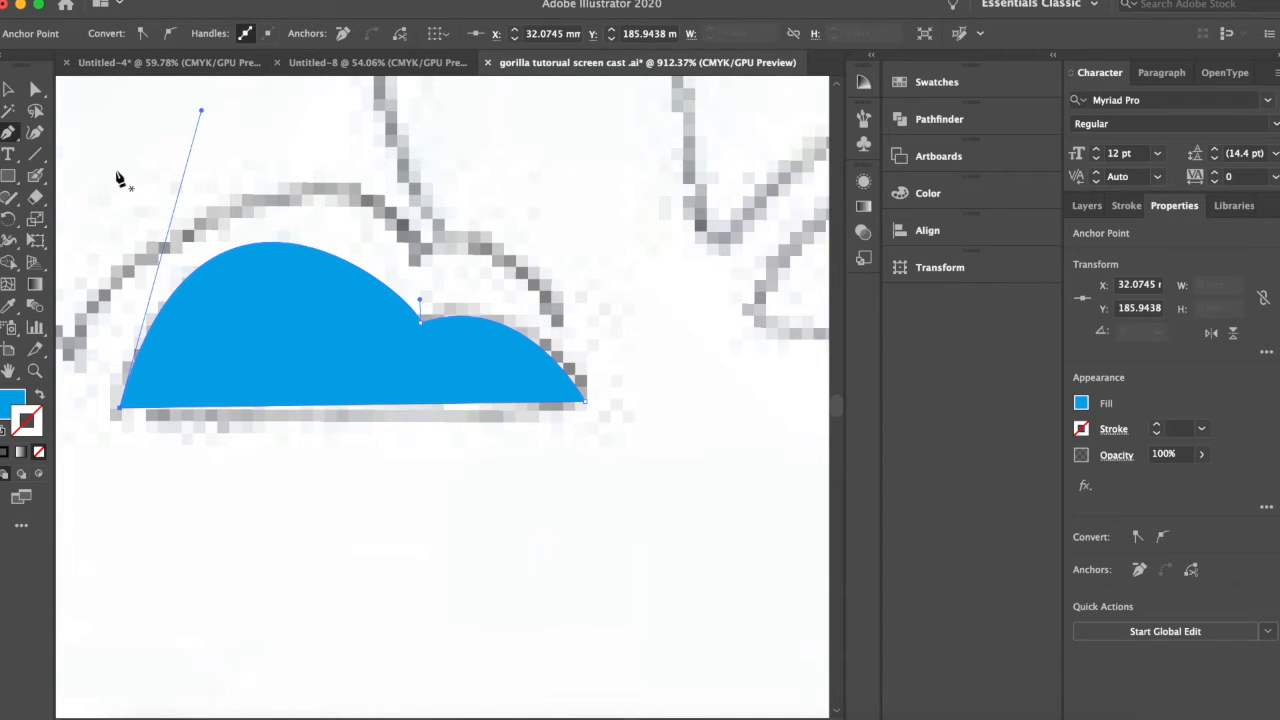
Round the notch on top of the foot shape to about 0.65 mm and round its two bottom corners.
click(8, 89)
click(35, 89)
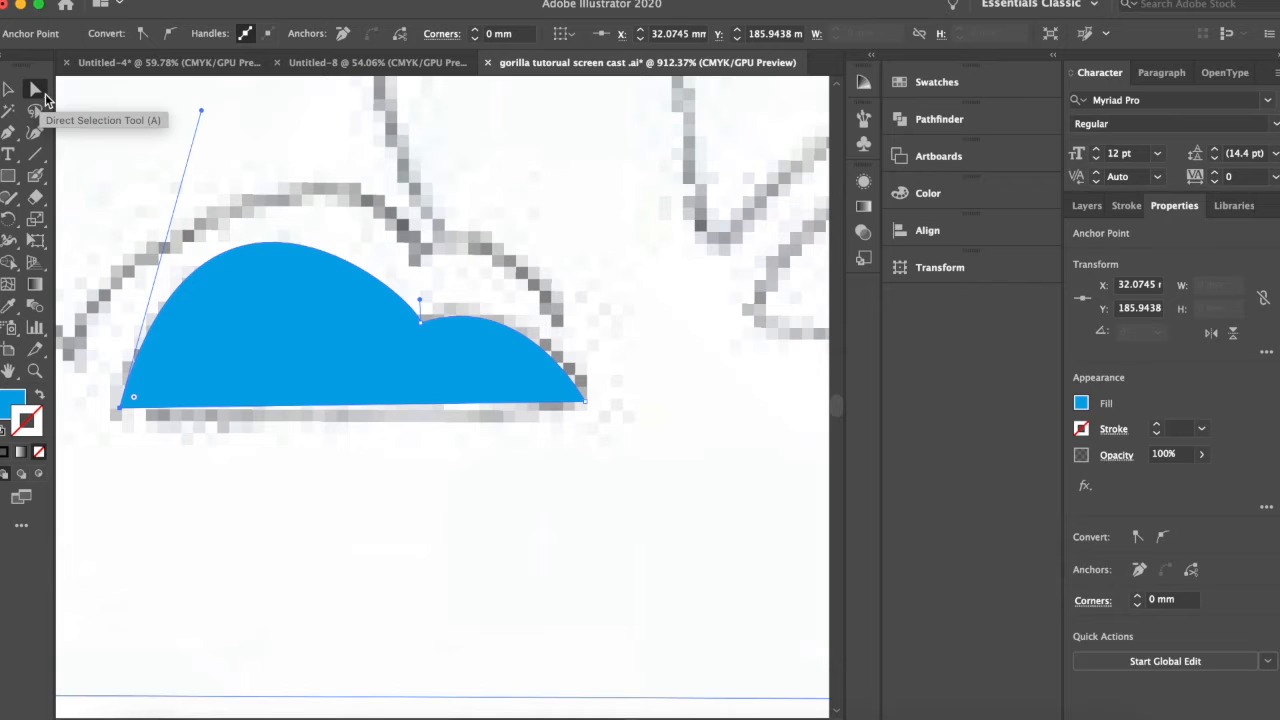
click(431, 350)
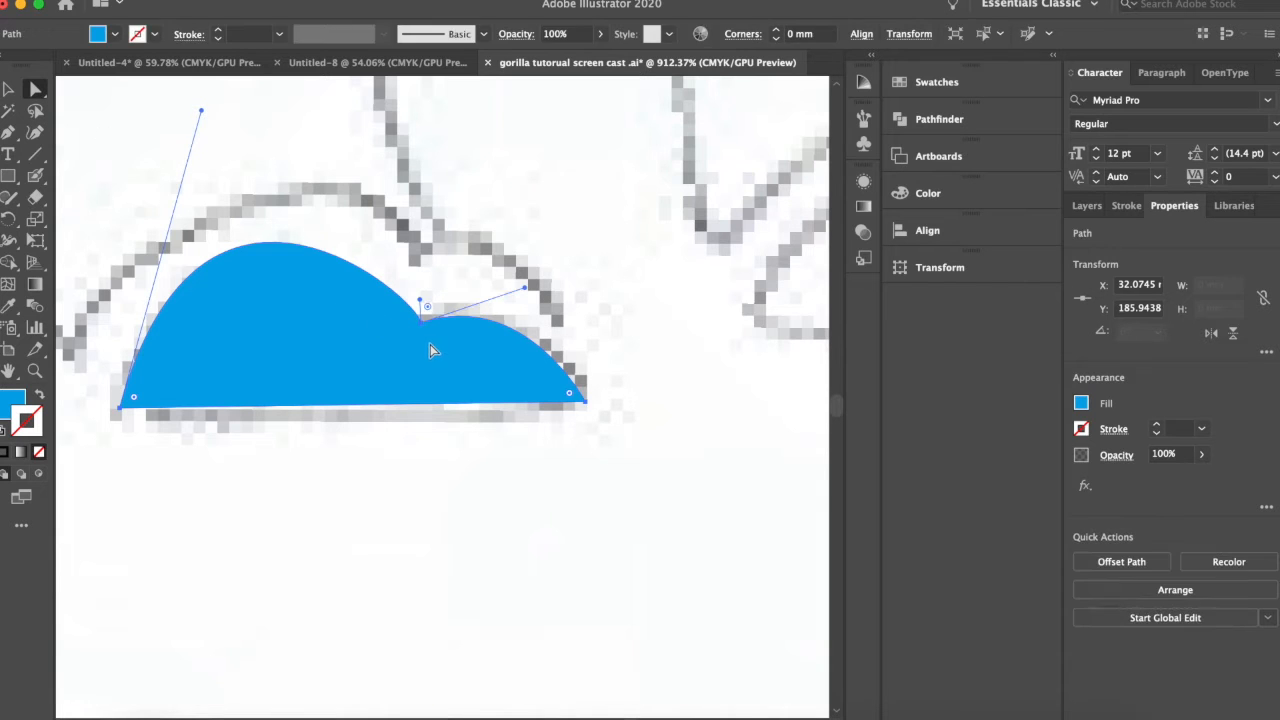
drag(422, 323, 435, 297)
scroll(438, 306, up, 5)
scroll(440, 308, down, 5)
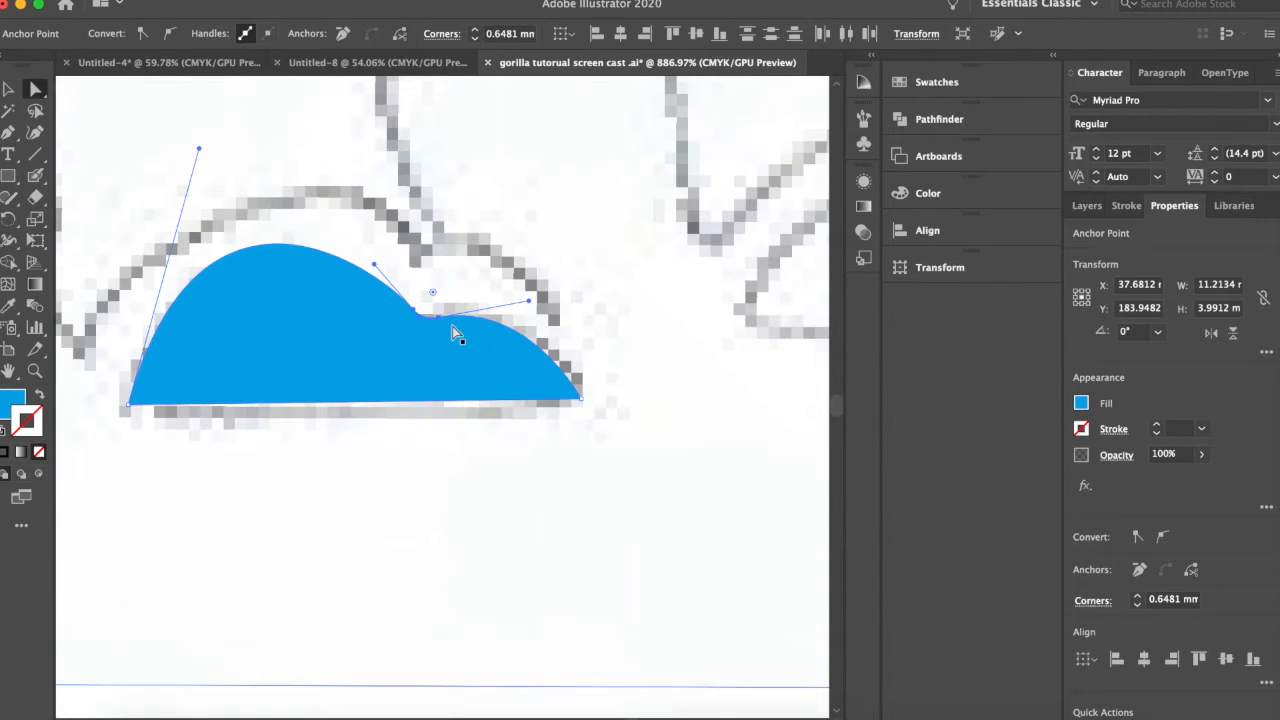
click(562, 392)
drag(558, 390, 557, 389)
drag(147, 387, 154, 388)
Move the rounded foot shape slightly down over its sketch outline and deselect it.
click(8, 89)
drag(323, 327, 324, 341)
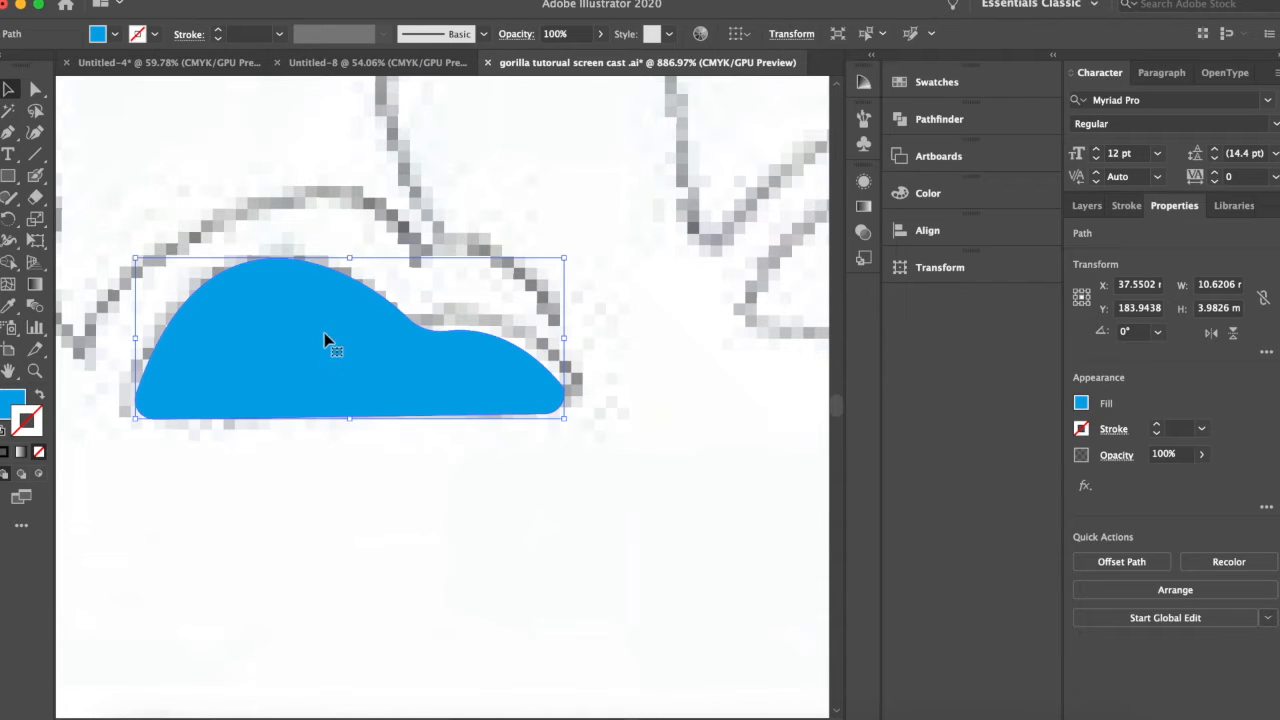
click(605, 385)
Trace the leftmost leg above the foot with the Pen tool as a closed blue shape about 13 by 30 mm.
scroll(605, 385, down, 3)
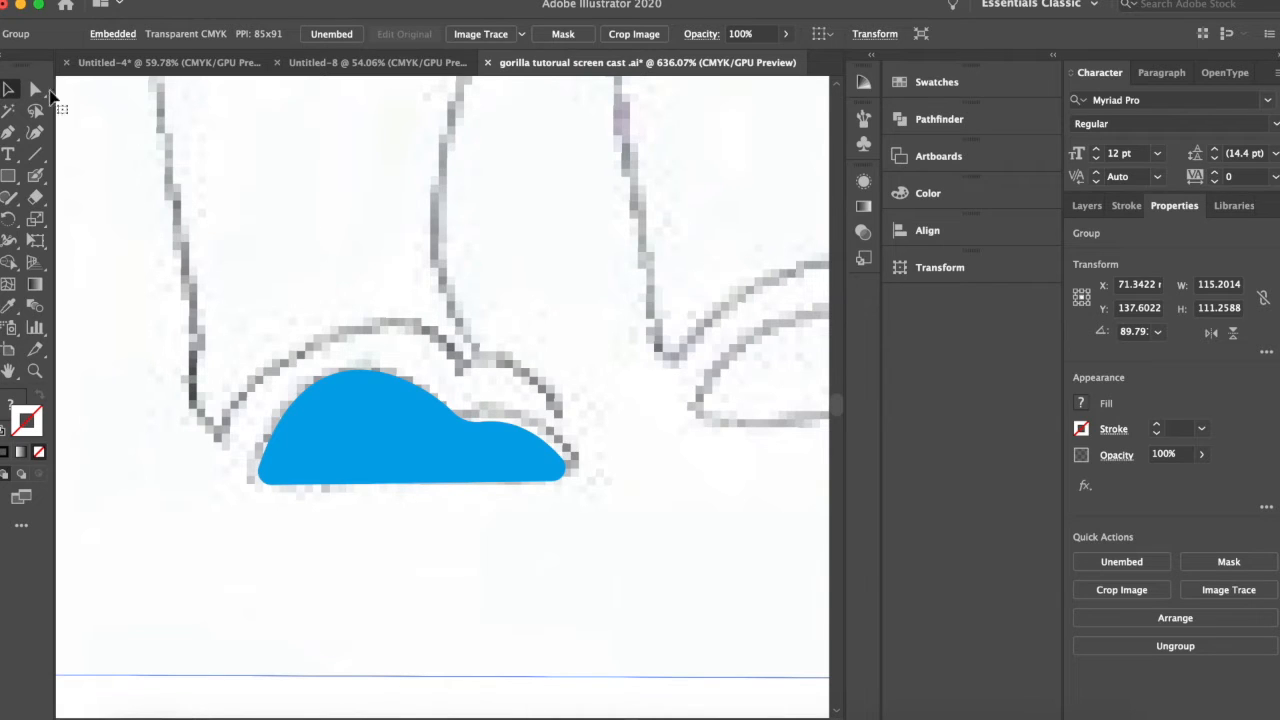
click(8, 136)
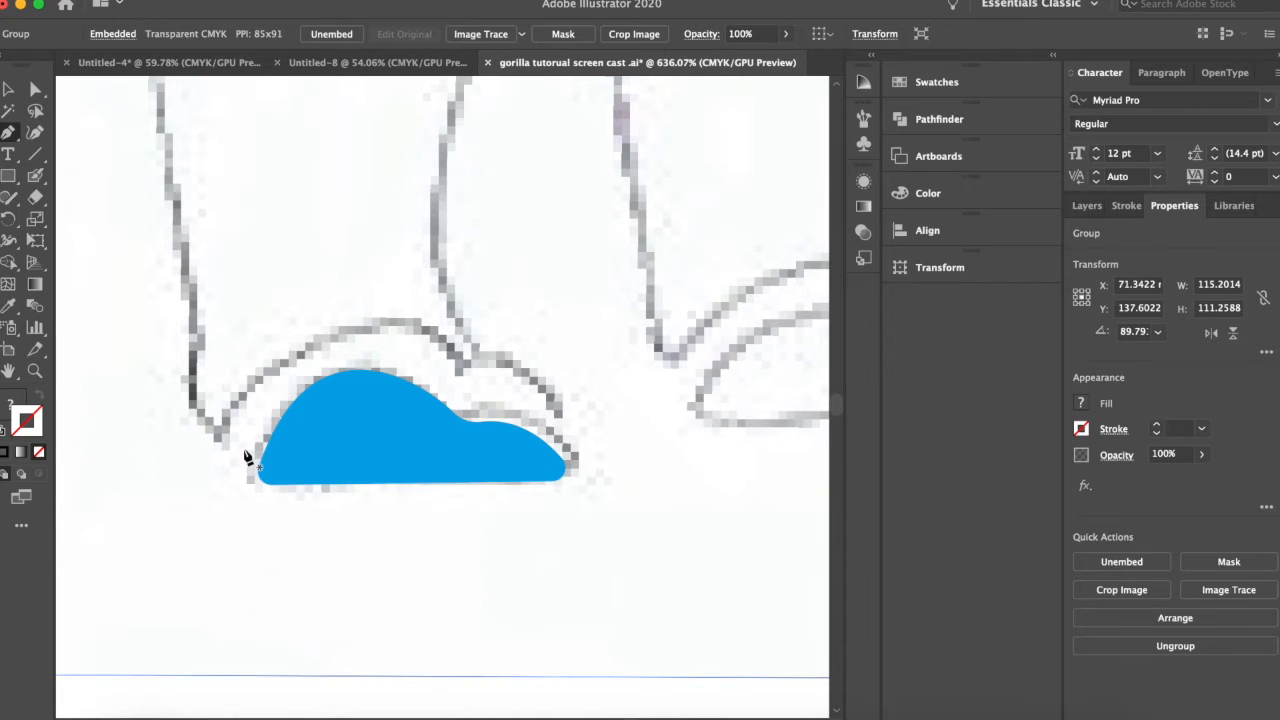
scroll(253, 472, up, 3)
scroll(253, 472, left, 1)
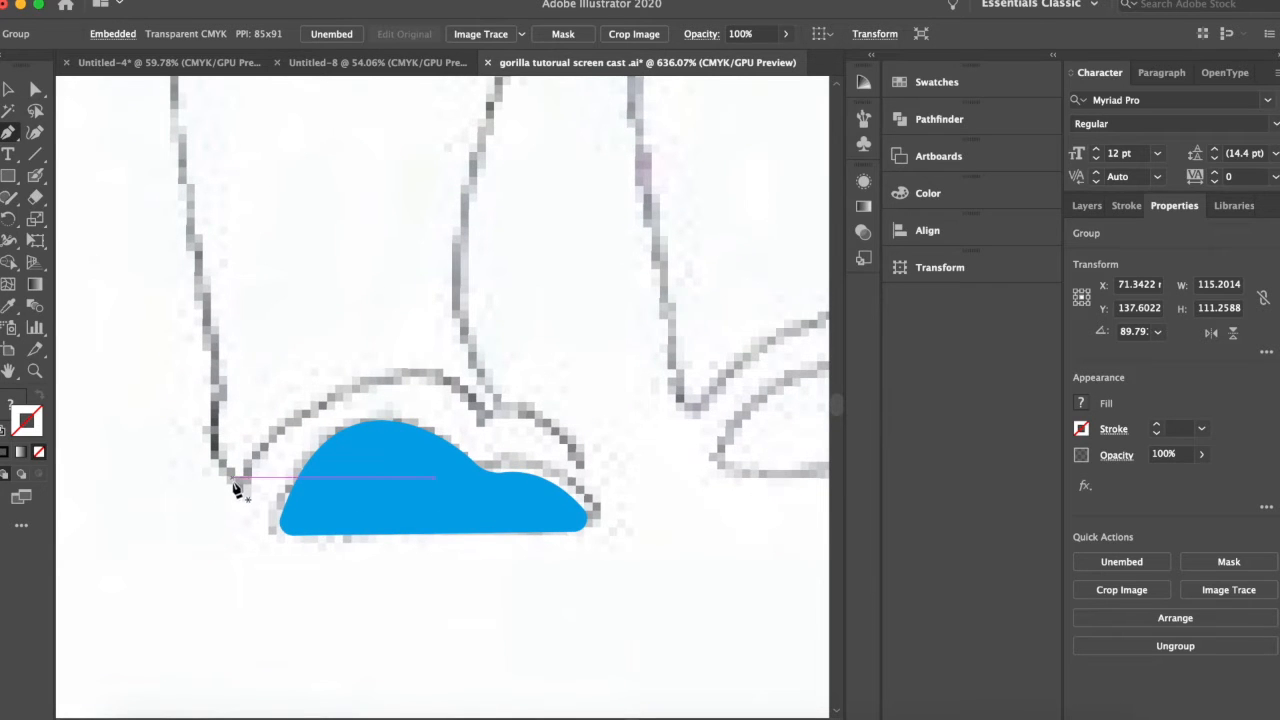
click(232, 483)
scroll(247, 518, down, 5)
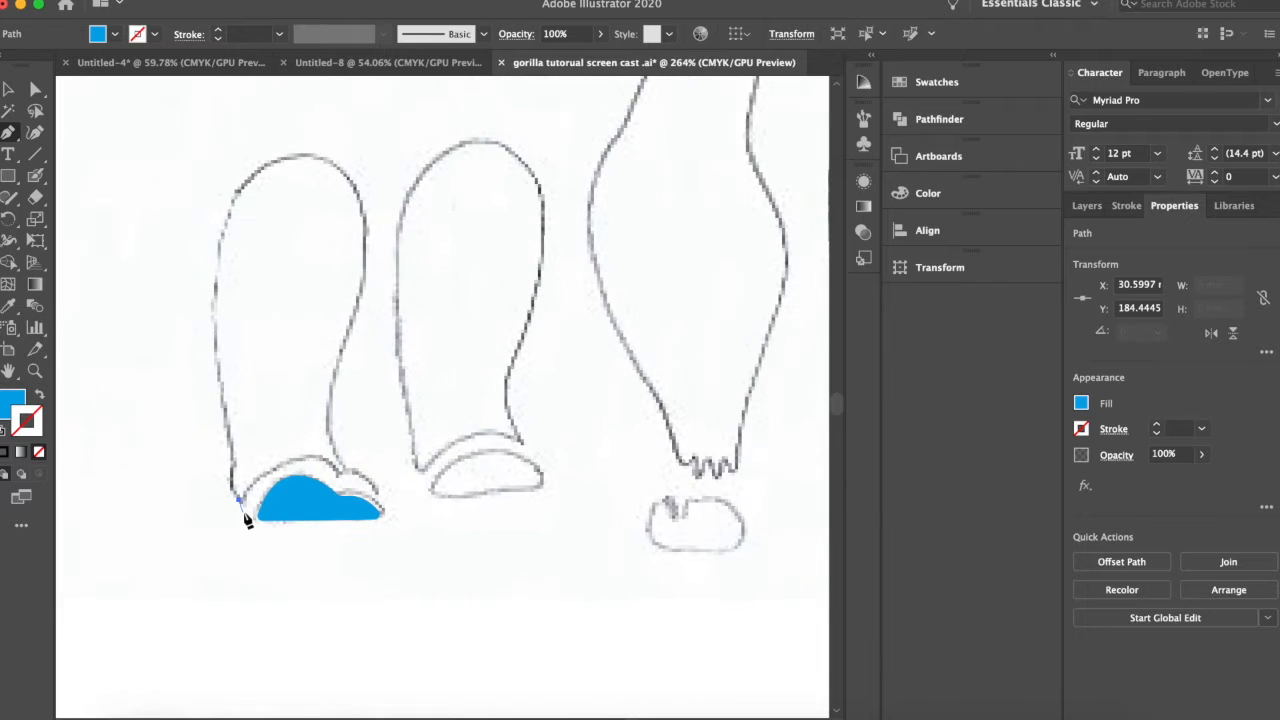
drag(297, 156, 429, 147)
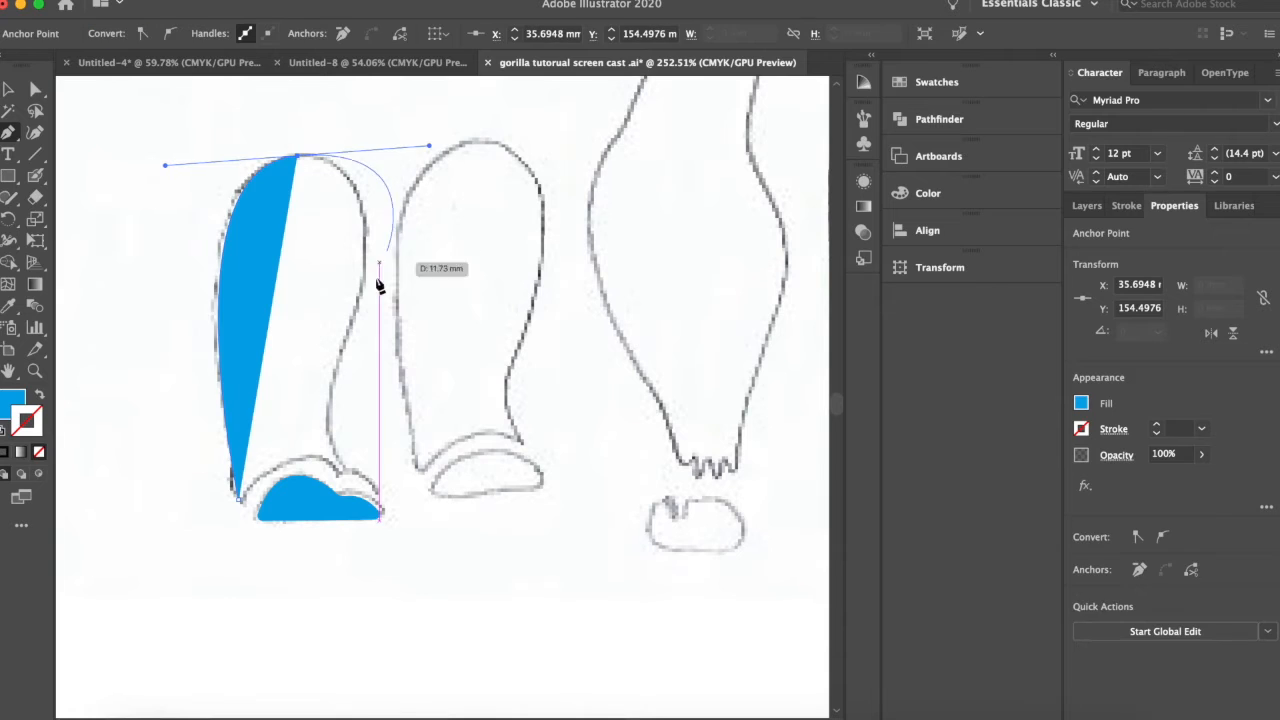
click(337, 365)
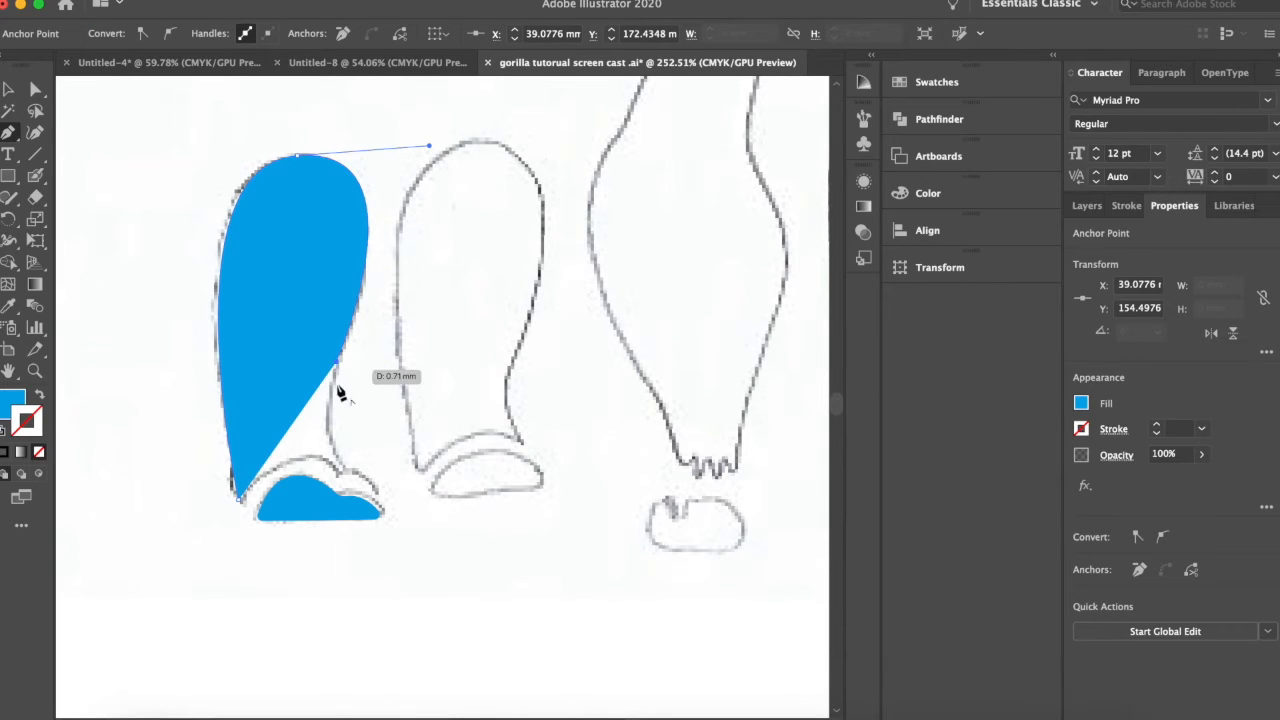
drag(345, 471, 375, 489)
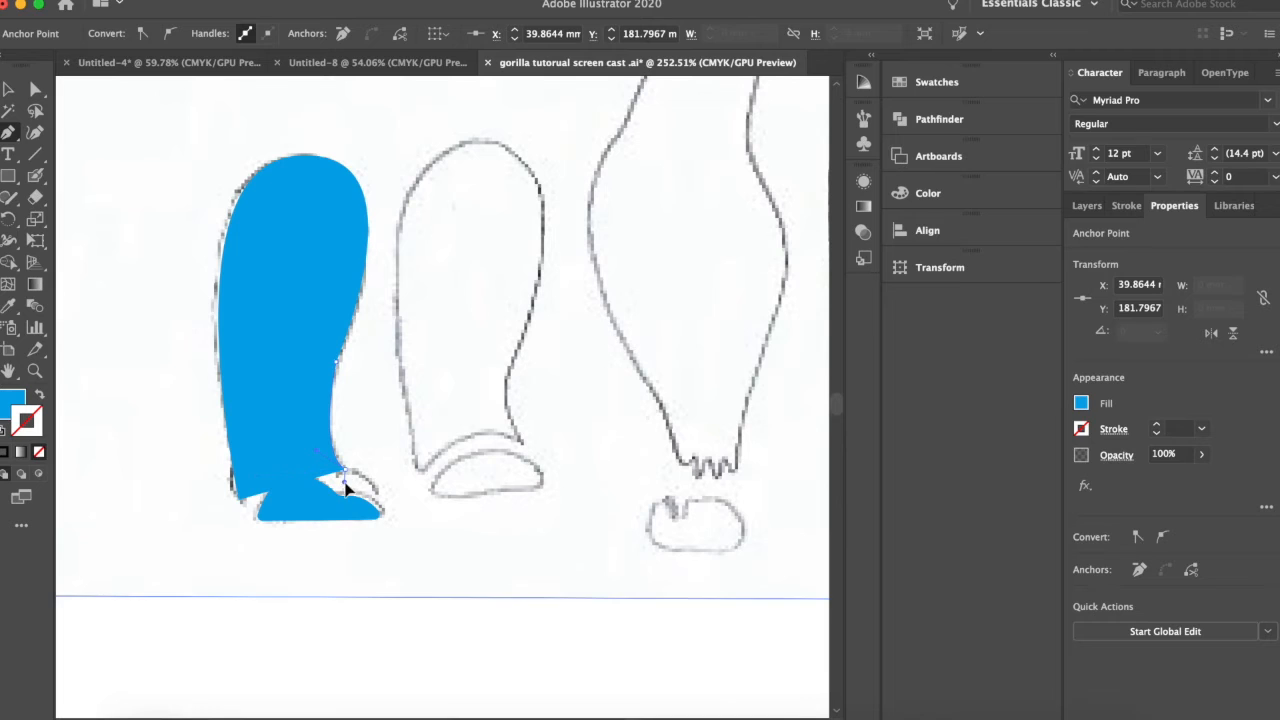
drag(345, 482, 344, 481)
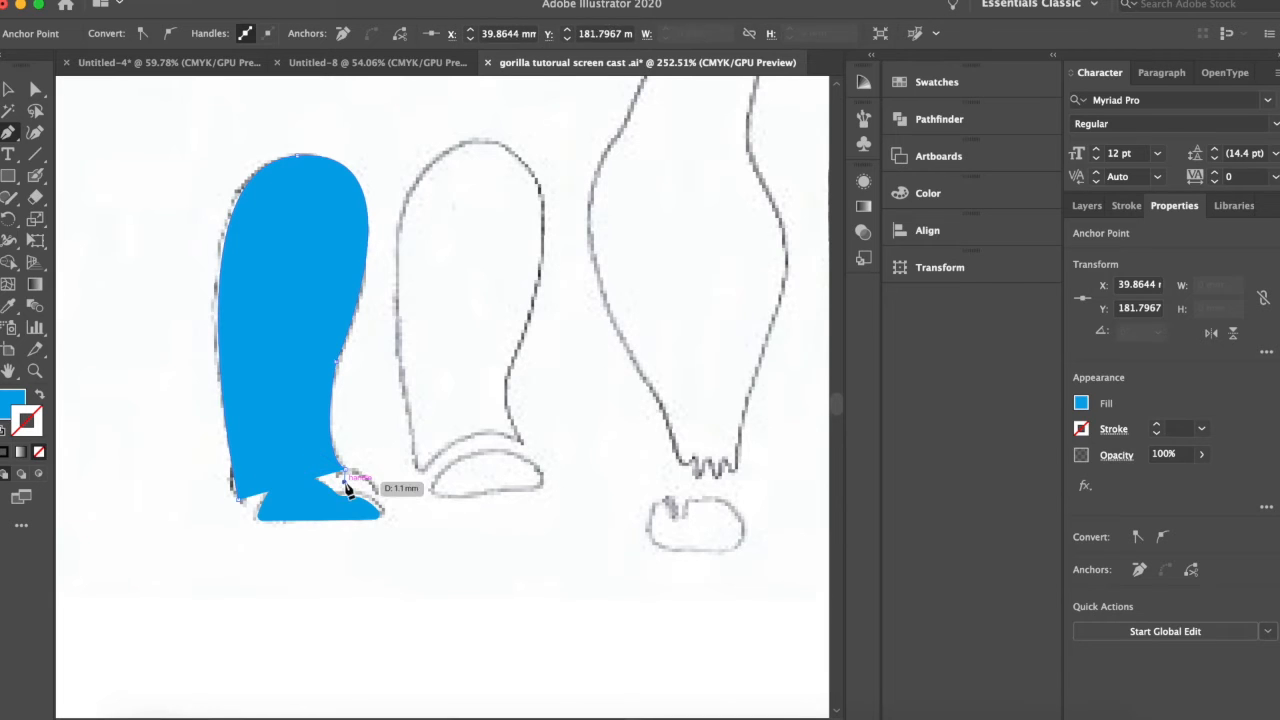
click(240, 508)
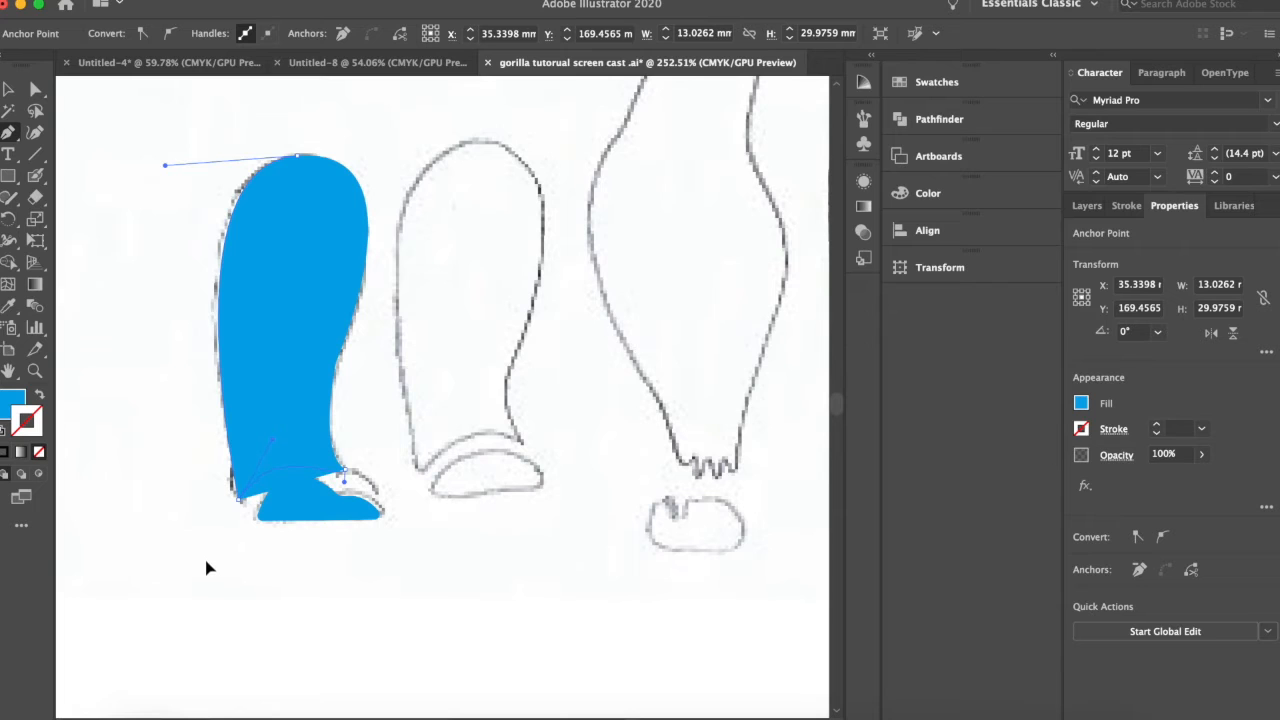
Slightly round the two pointed lower corners of the traced leg and deselect it.
click(36, 93)
scroll(334, 394, up, 5)
scroll(331, 490, down, 3)
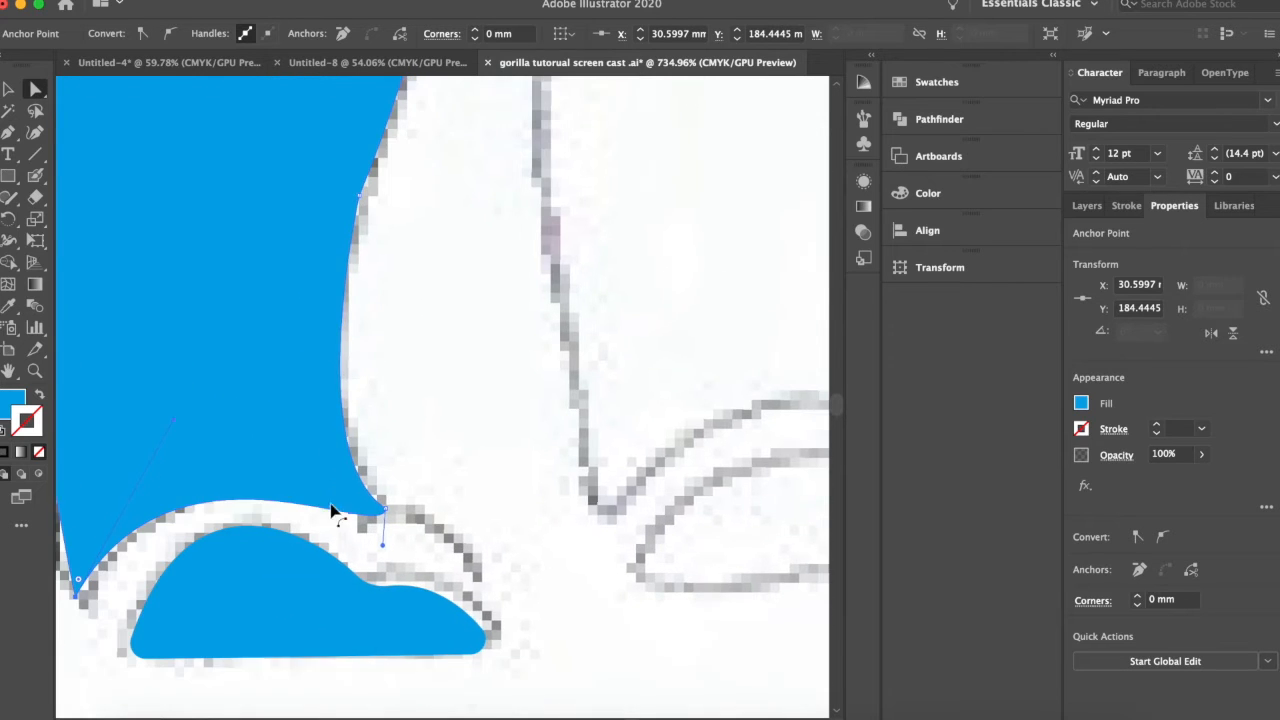
click(388, 500)
scroll(388, 501, up, 4)
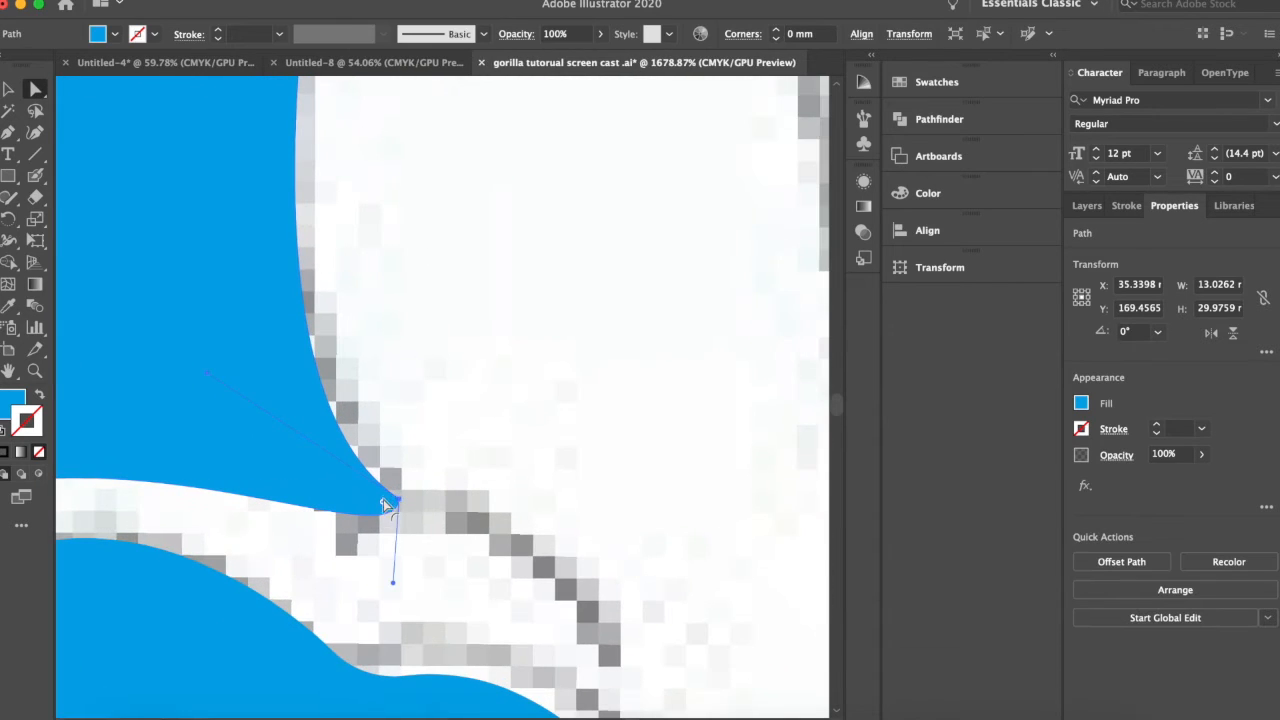
drag(384, 506, 366, 509)
scroll(366, 509, down, 4)
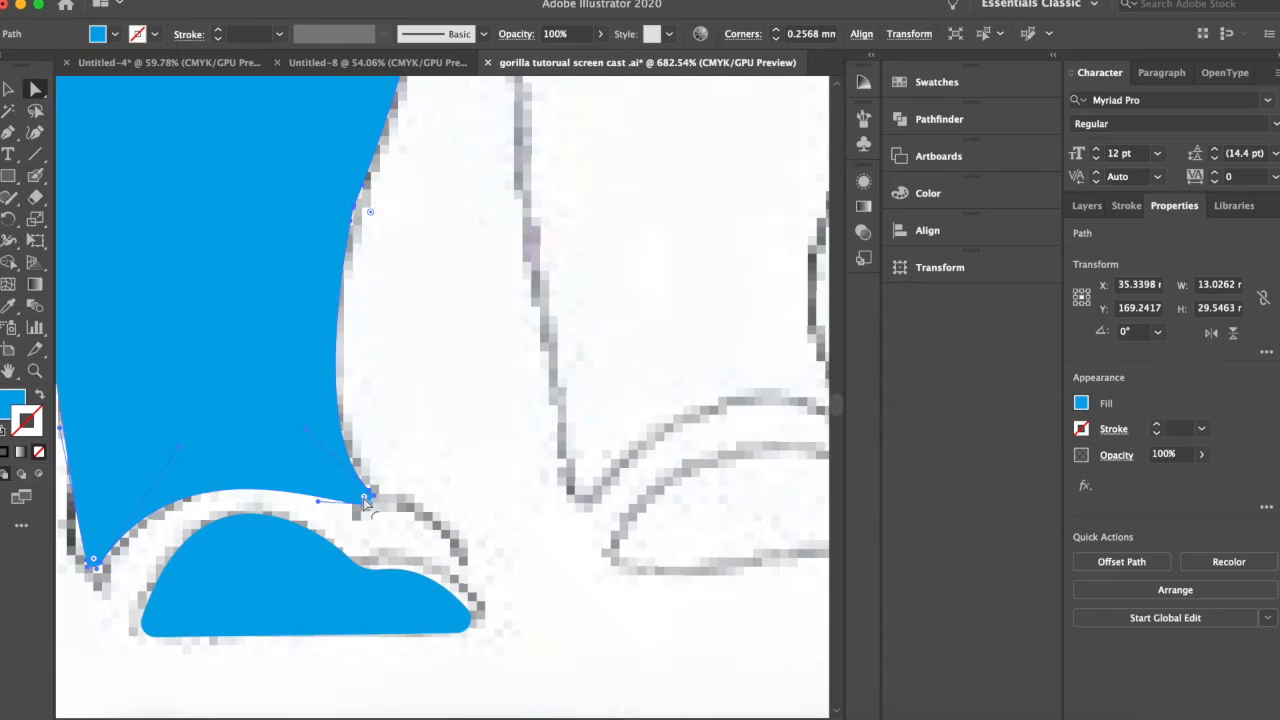
drag(185, 598, 190, 636)
scroll(196, 600, down, 4)
click(314, 190)
scroll(237, 419, left, 1)
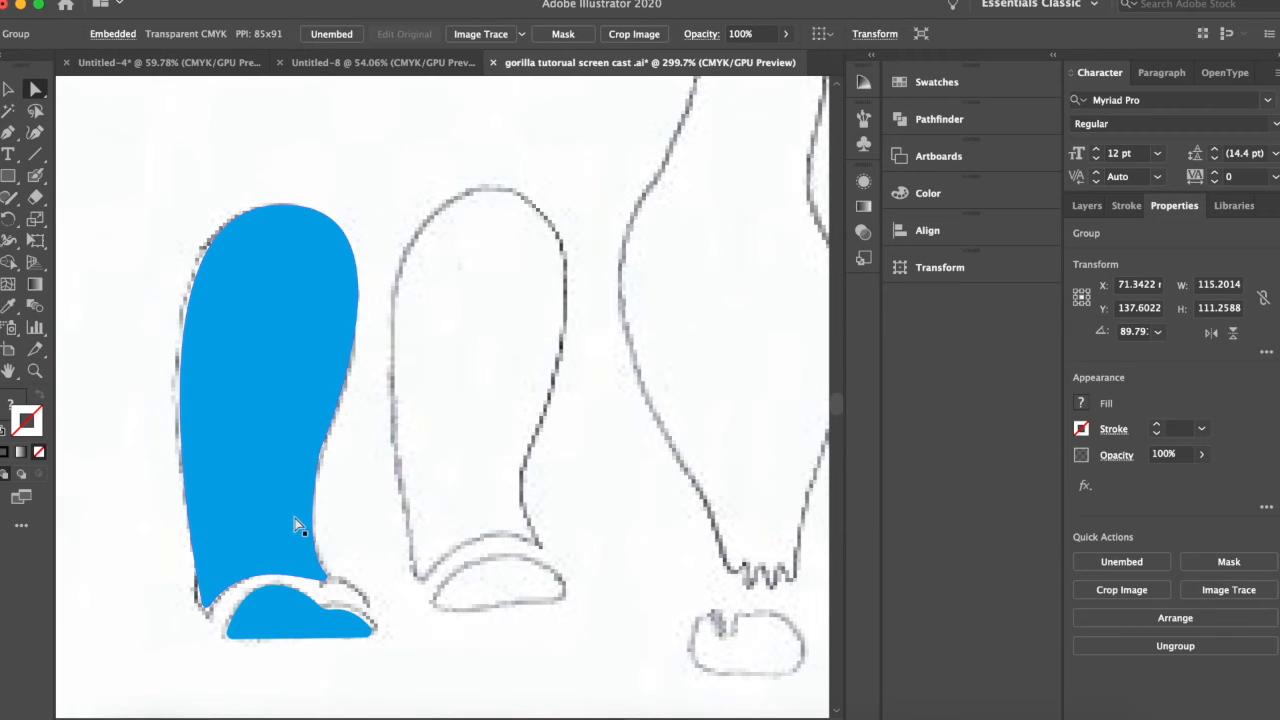
Duplicate the leg and foot shapes together and place the copies over the second leg in the sketch.
click(280, 401)
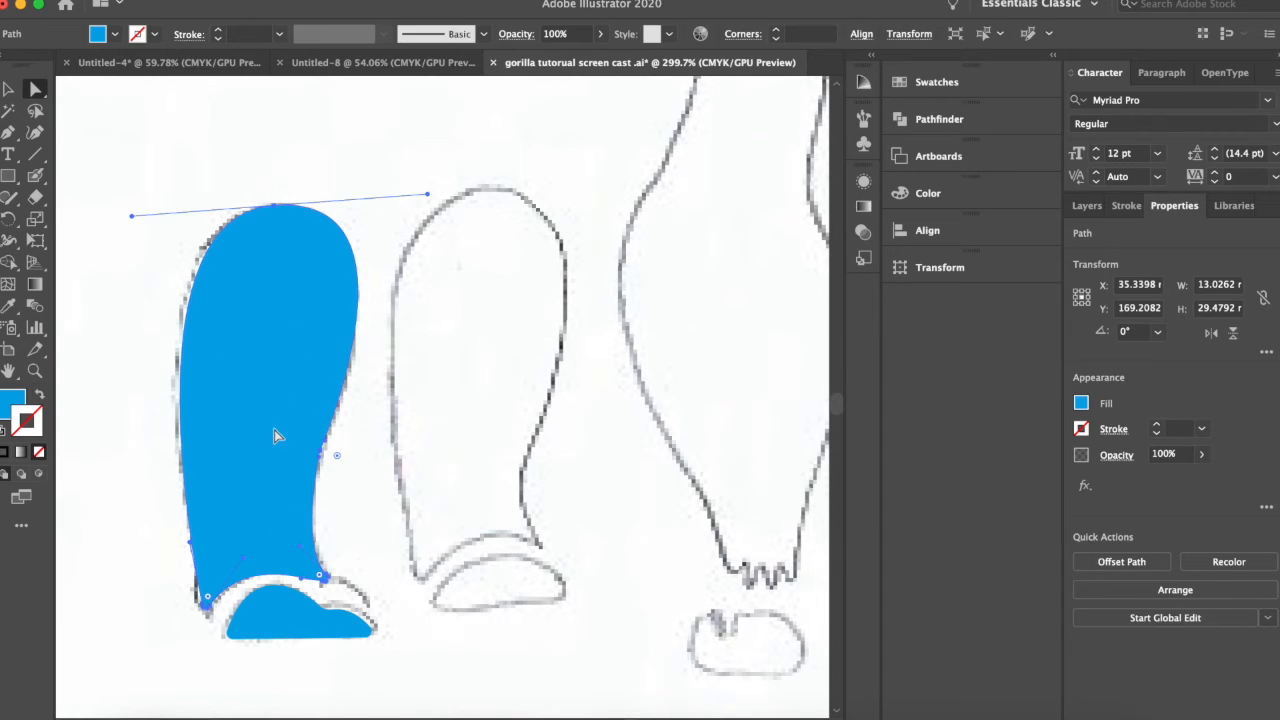
shift+click(269, 606)
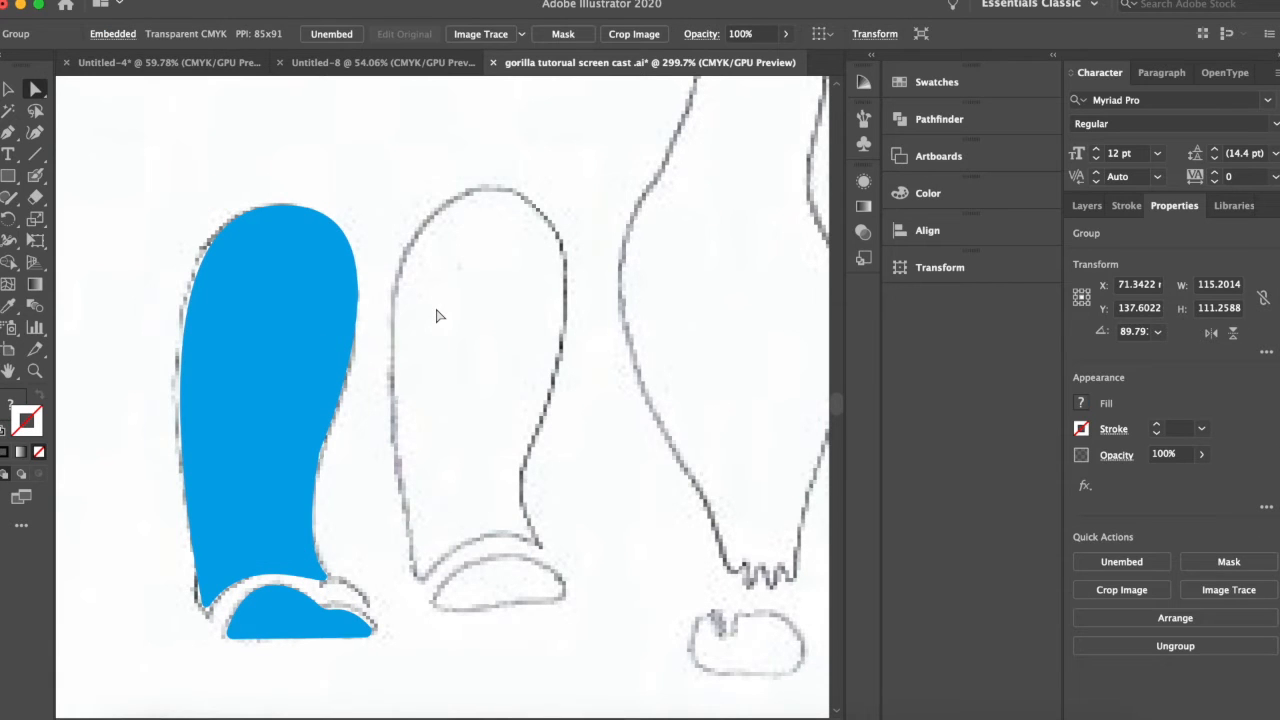
key(ctrl+v)
drag(436, 316, 486, 309)
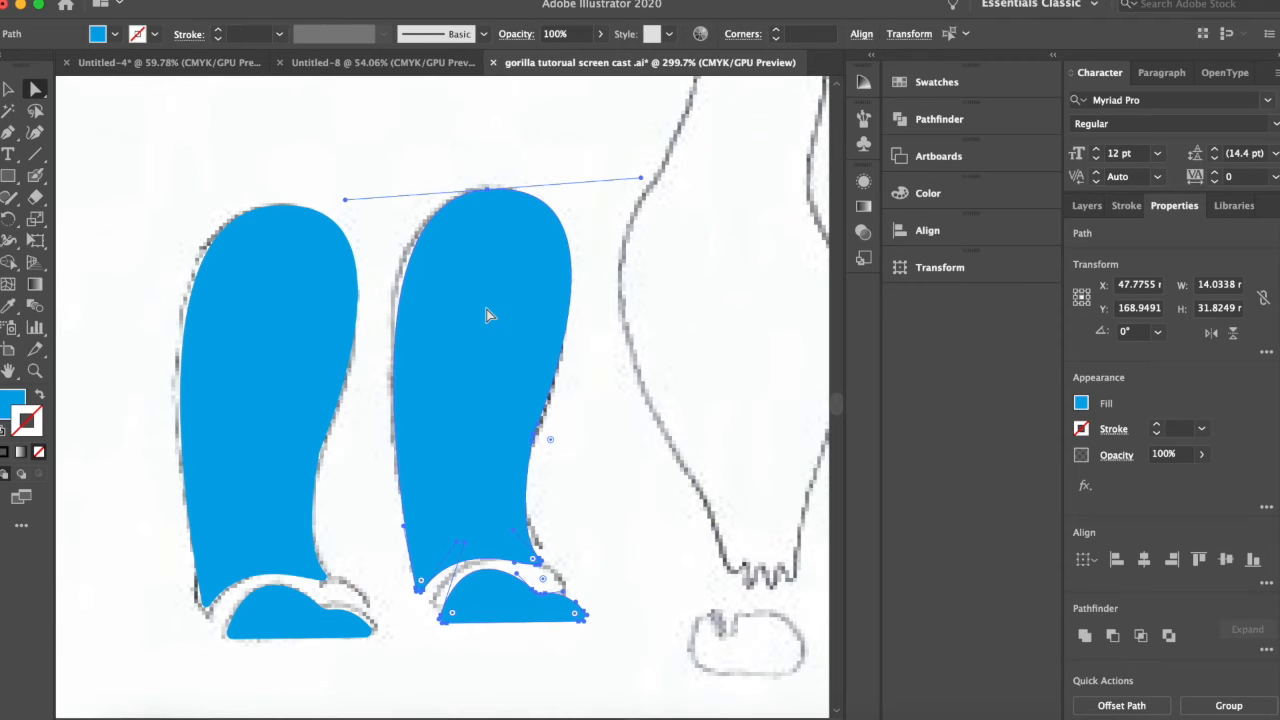
Adjust the curve handles at the top anchor of the second leg so they are level, rounding its upper outline.
scroll(486, 309, up, 2)
scroll(457, 299, down, 2)
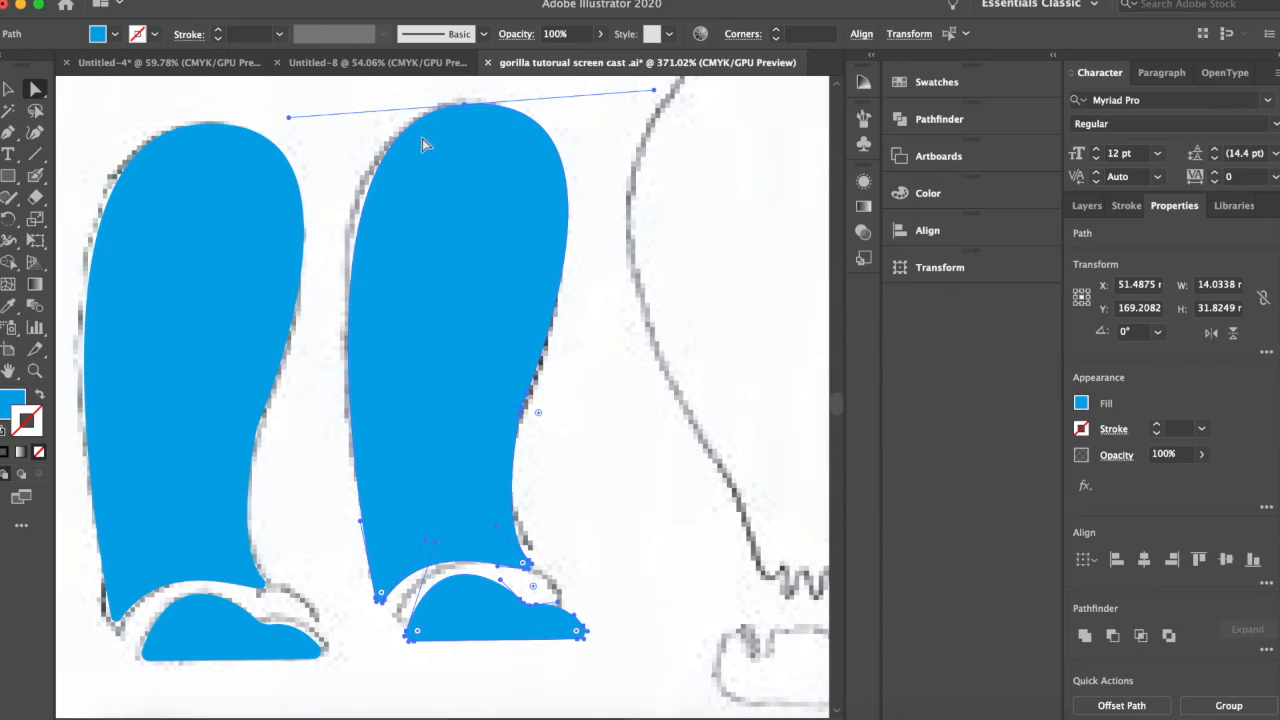
click(479, 112)
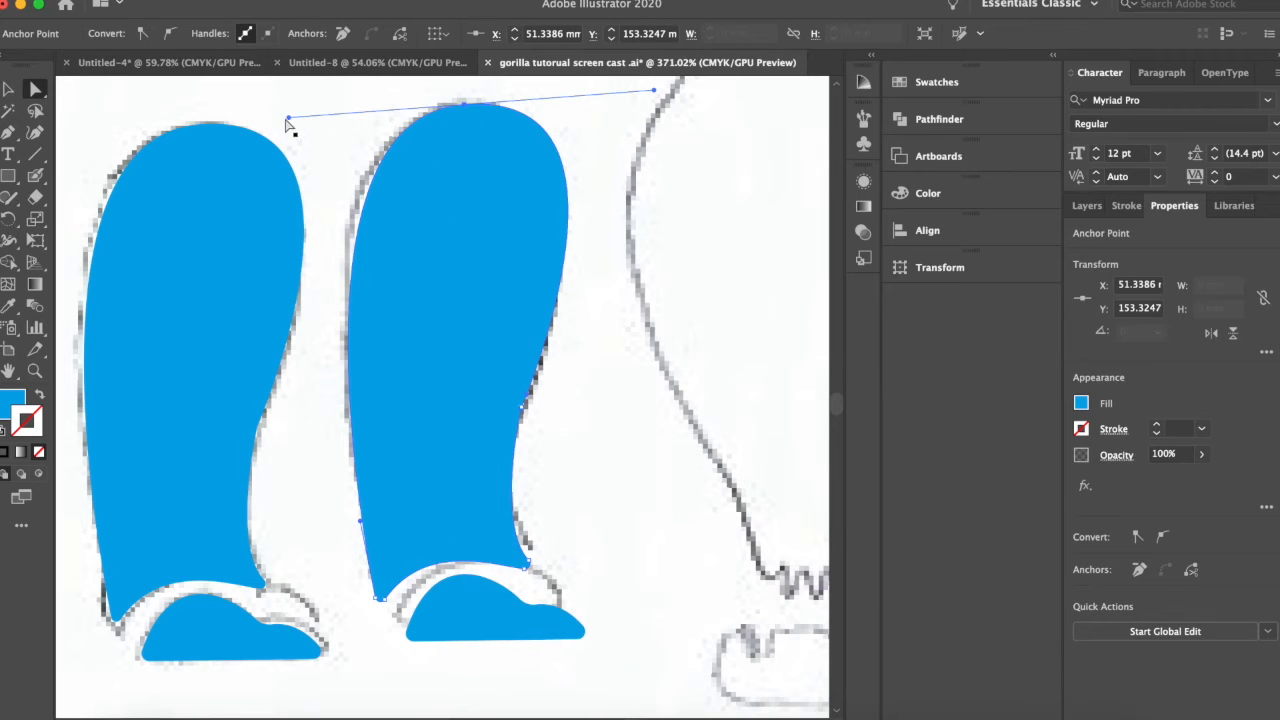
drag(287, 116, 261, 103)
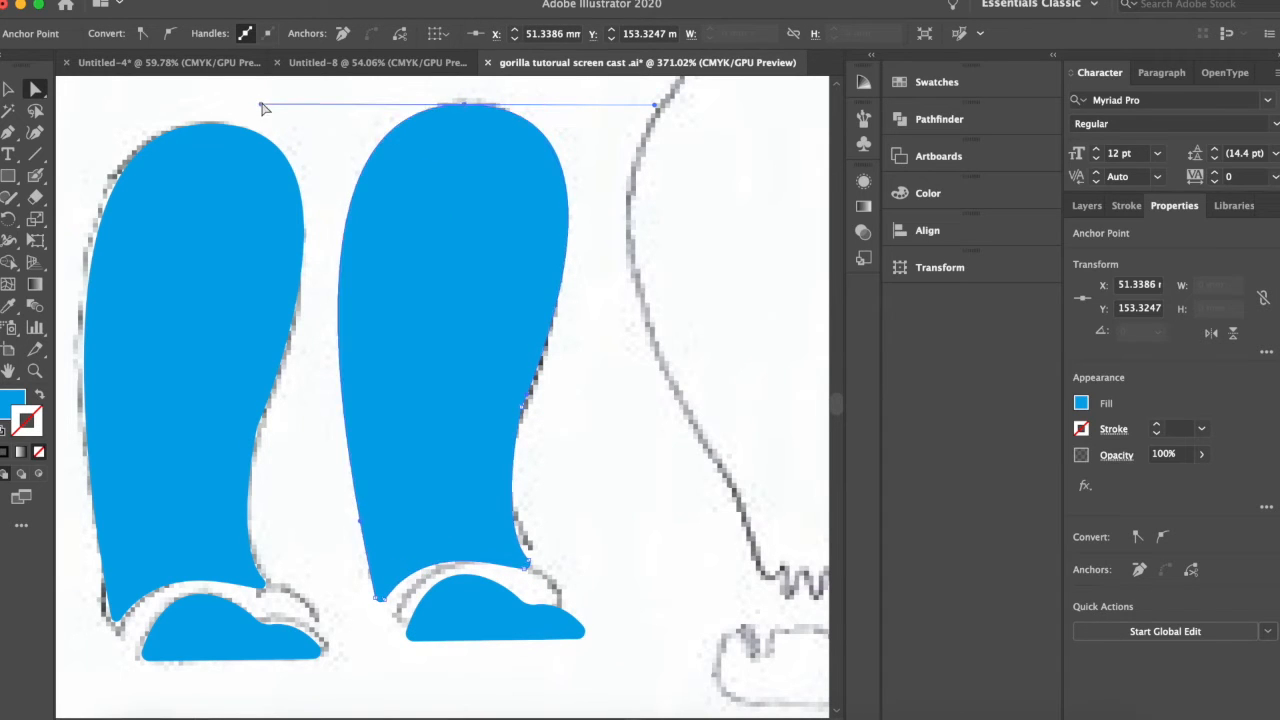
Reposition the anchor points along the back edge of the second leg to follow the sketch's calf and ankle curve.
click(515, 391)
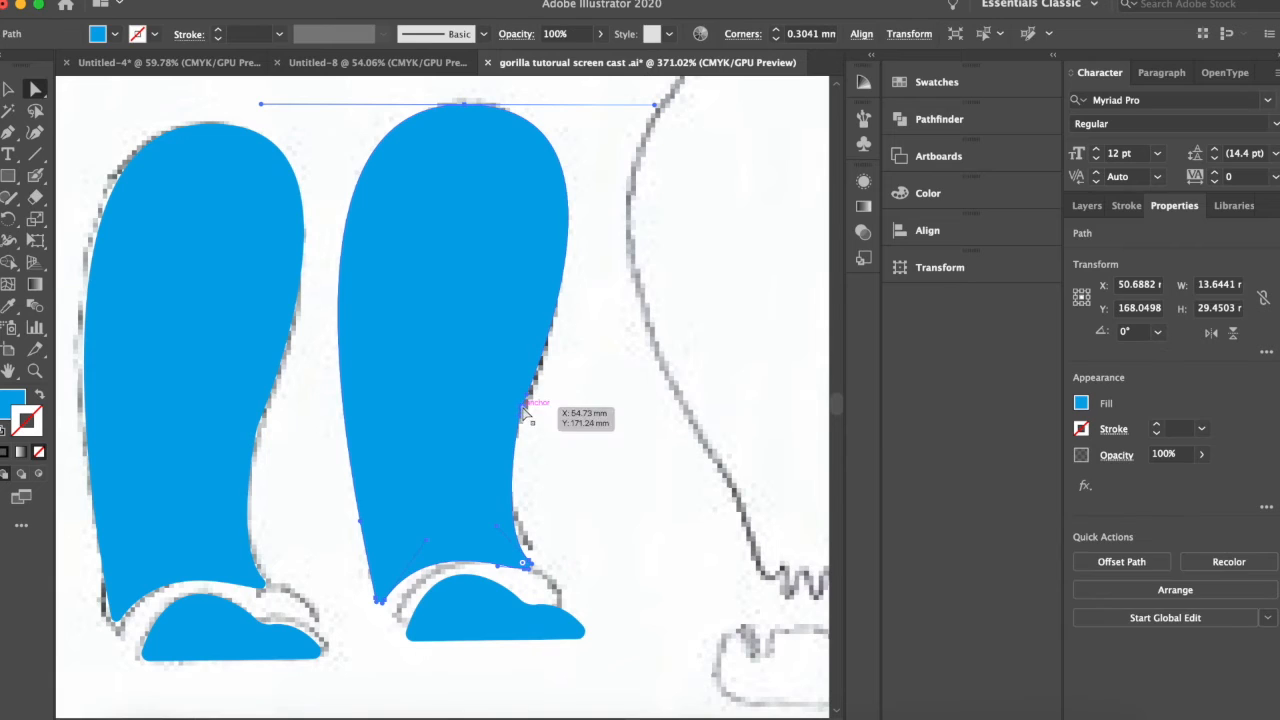
click(527, 410)
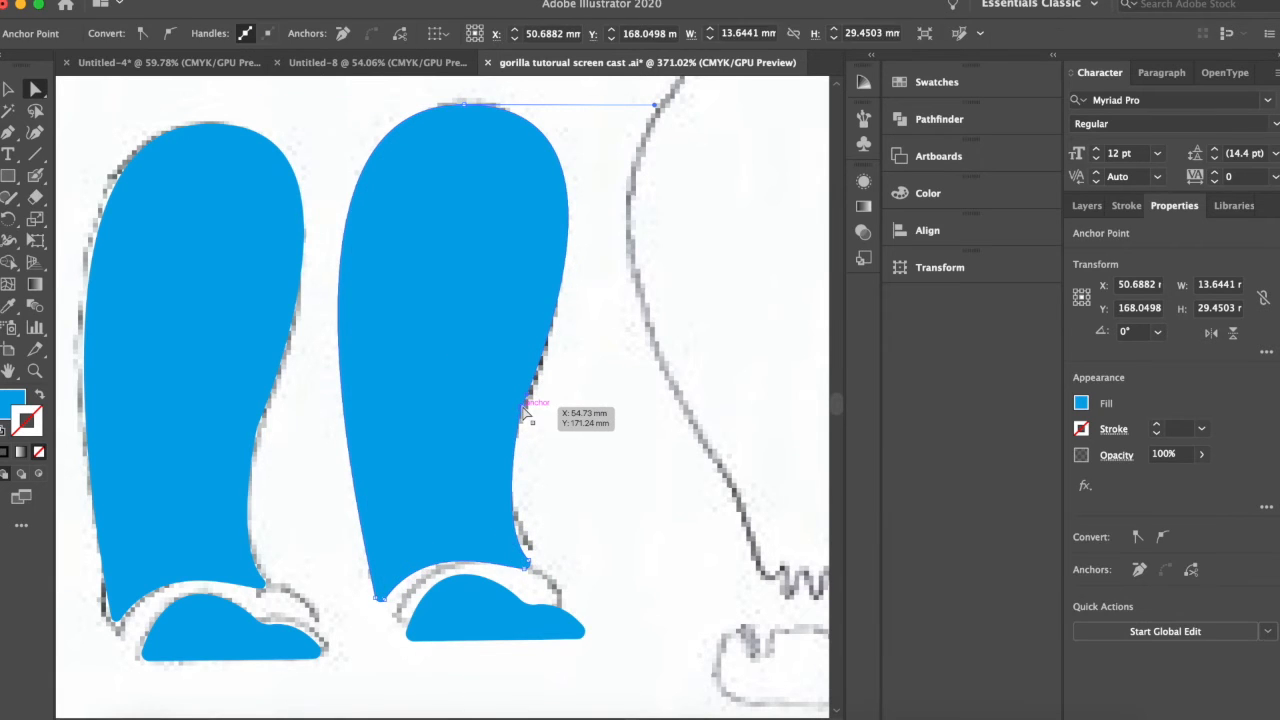
drag(527, 410, 542, 373)
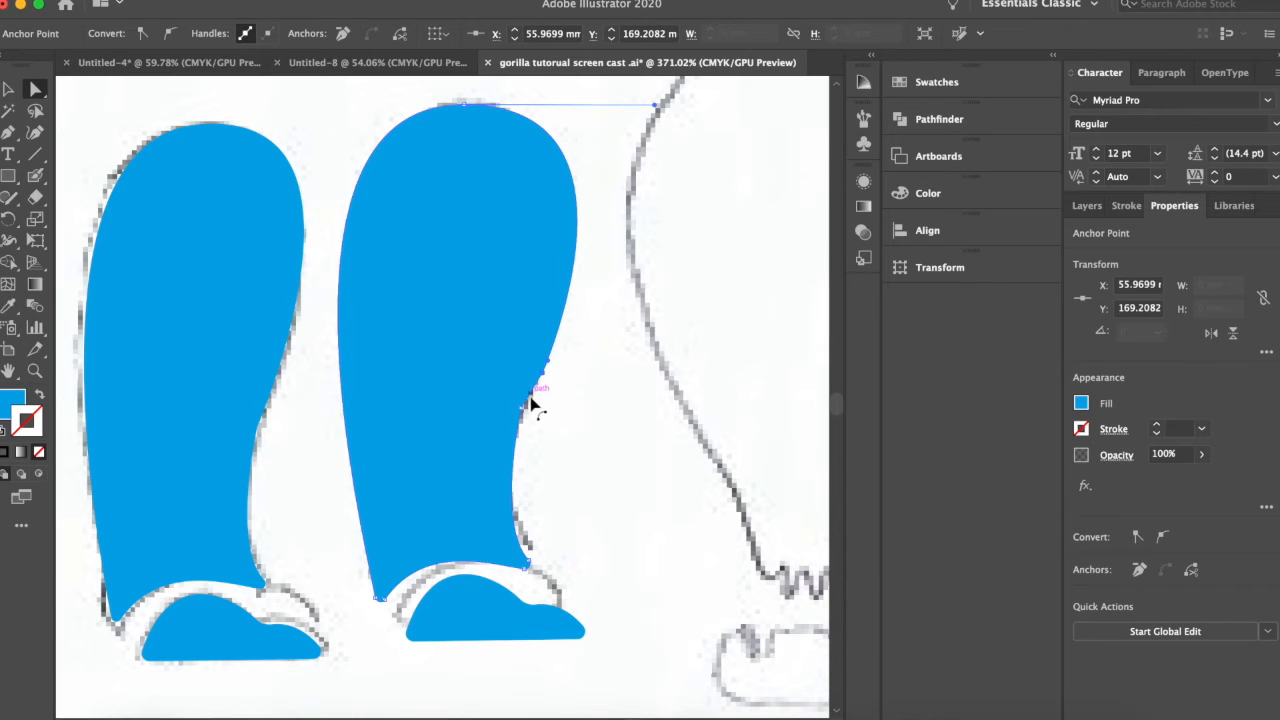
drag(520, 422, 518, 468)
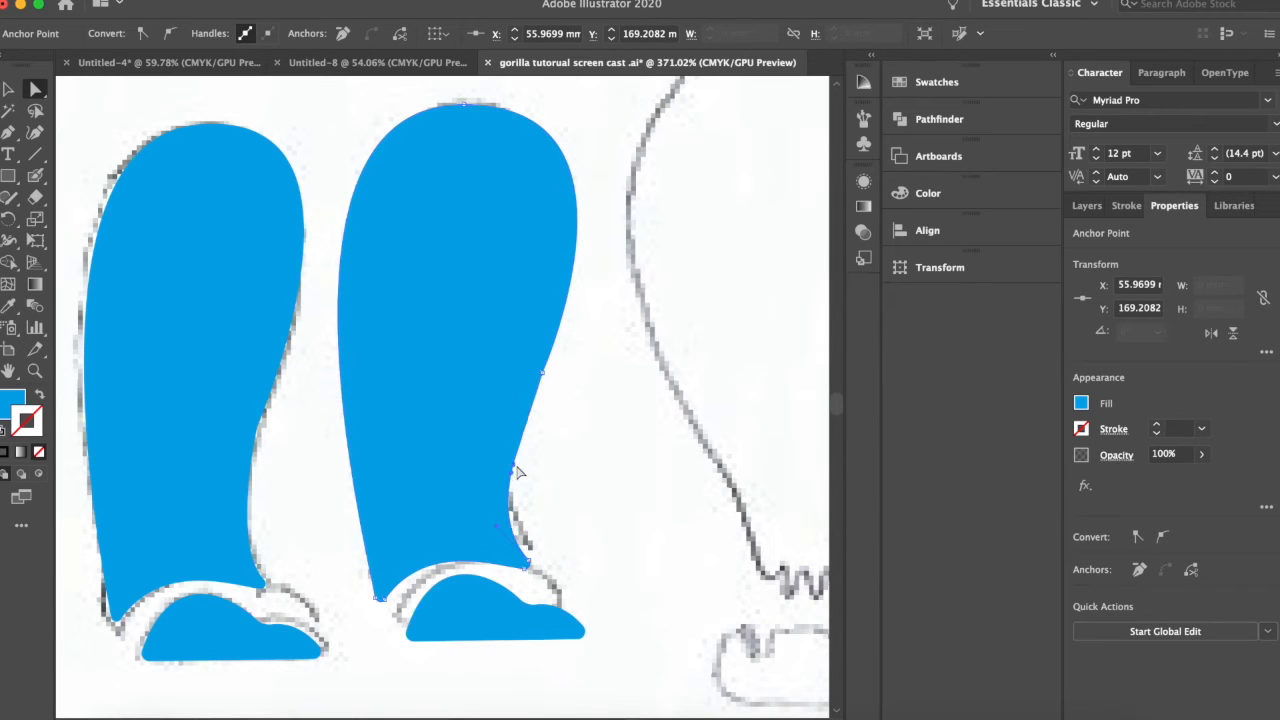
Reshape the second foot by moving its anchor points, levelling the sole and adjusting the notch along its upper edge.
click(438, 614)
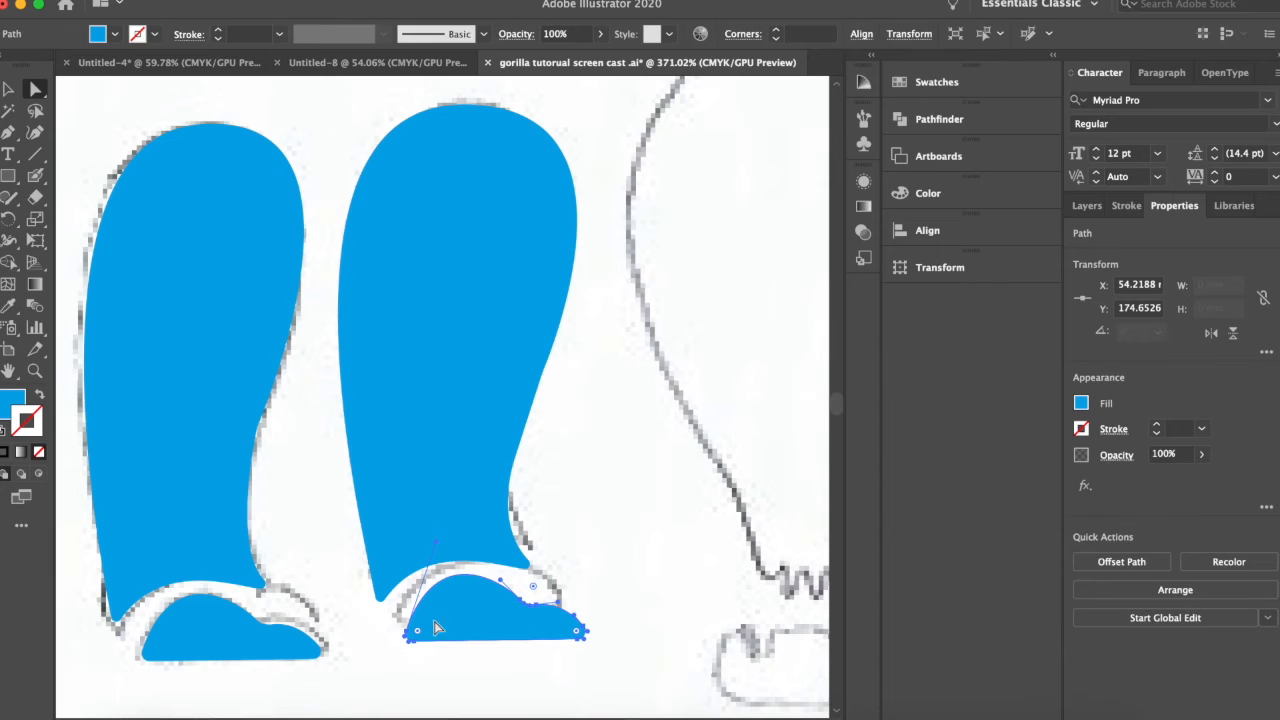
scroll(408, 643, up, 6)
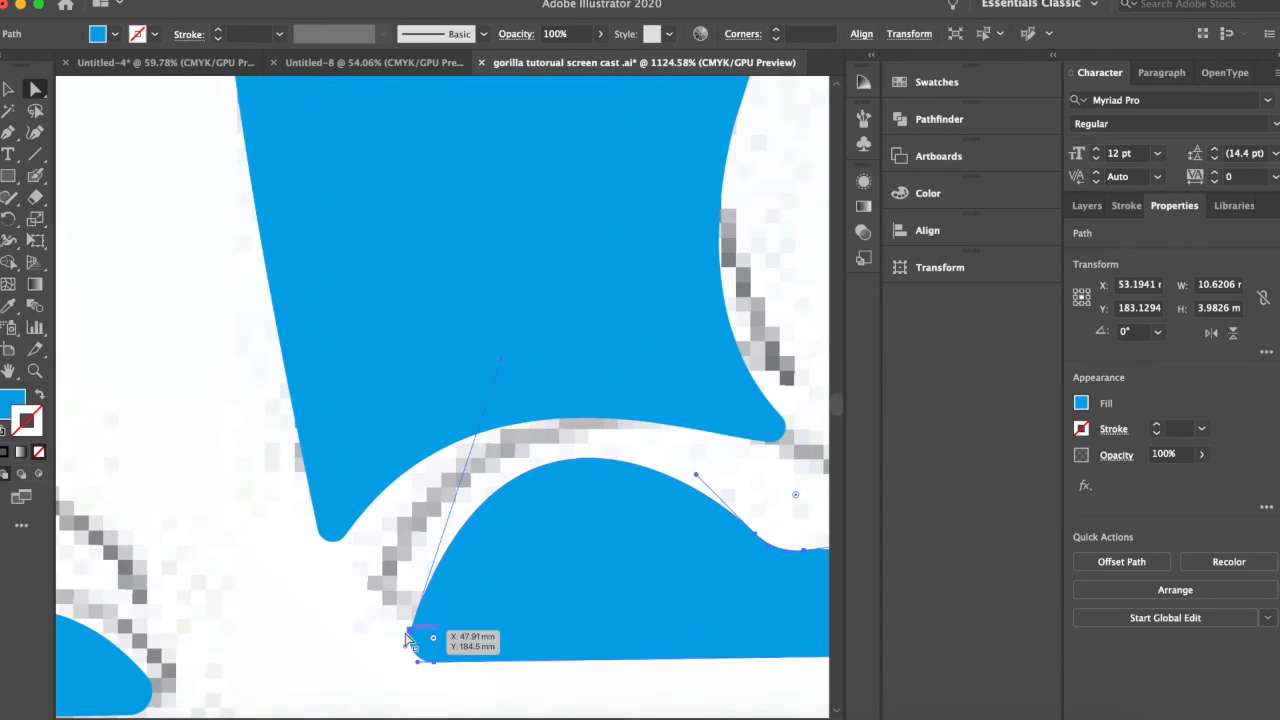
mouse_move(396, 498)
mouse_down()
mouse_move(363, 514)
mouse_move(377, 512)
mouse_up()
scroll(440, 495, right, 5)
drag(735, 537, 728, 478)
drag(590, 425, 527, 397)
scroll(527, 404, down, 5)
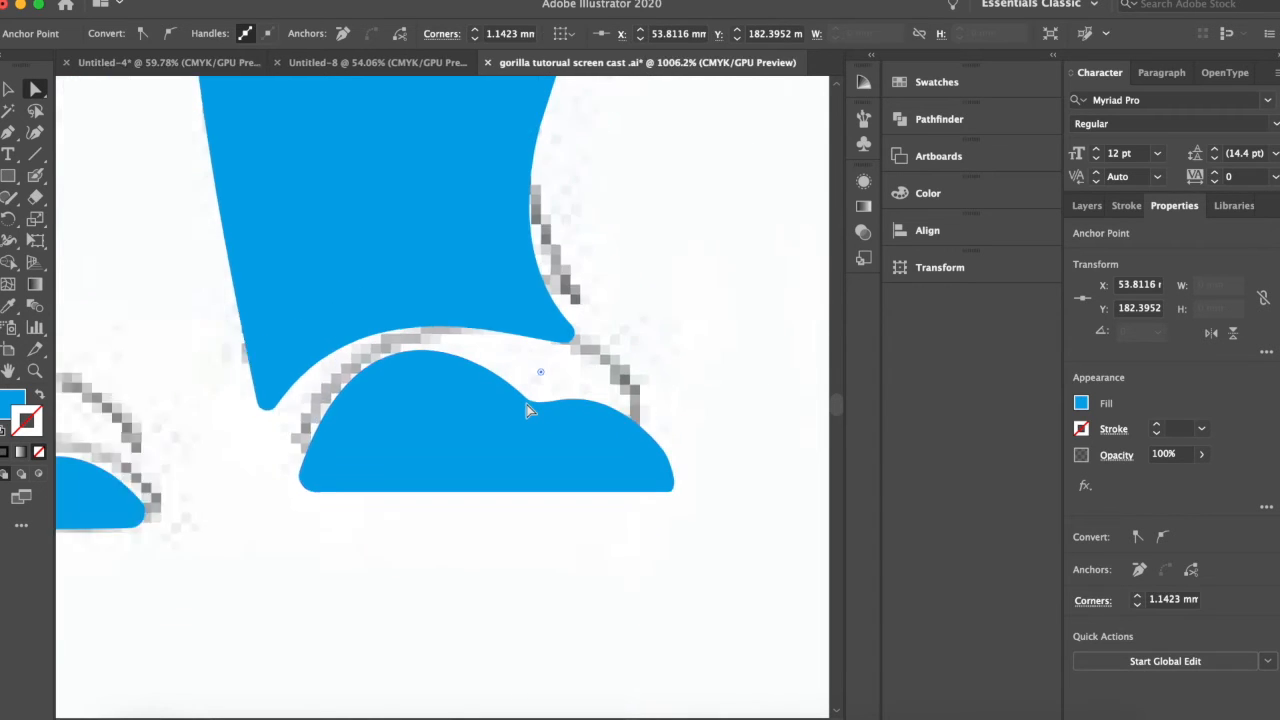
scroll(214, 188, down, 4)
scroll(213, 190, up, 6)
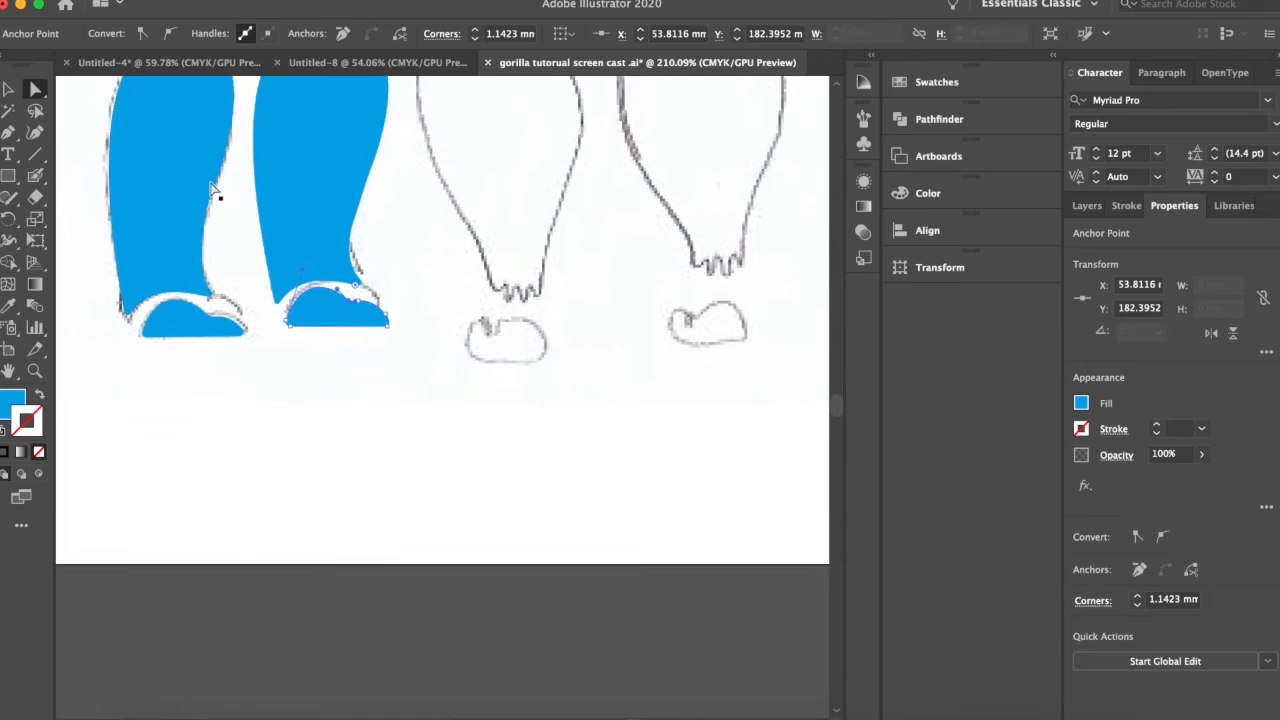
scroll(212, 190, down, 3)
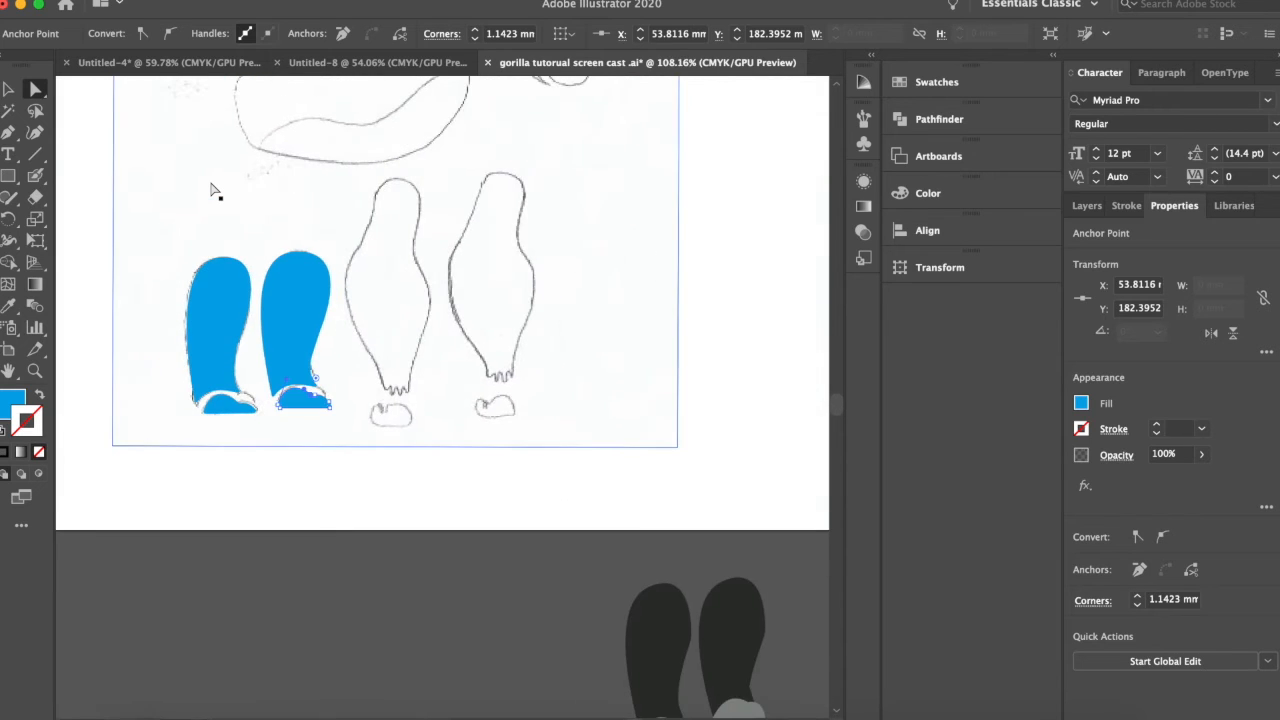
scroll(212, 190, up, 4)
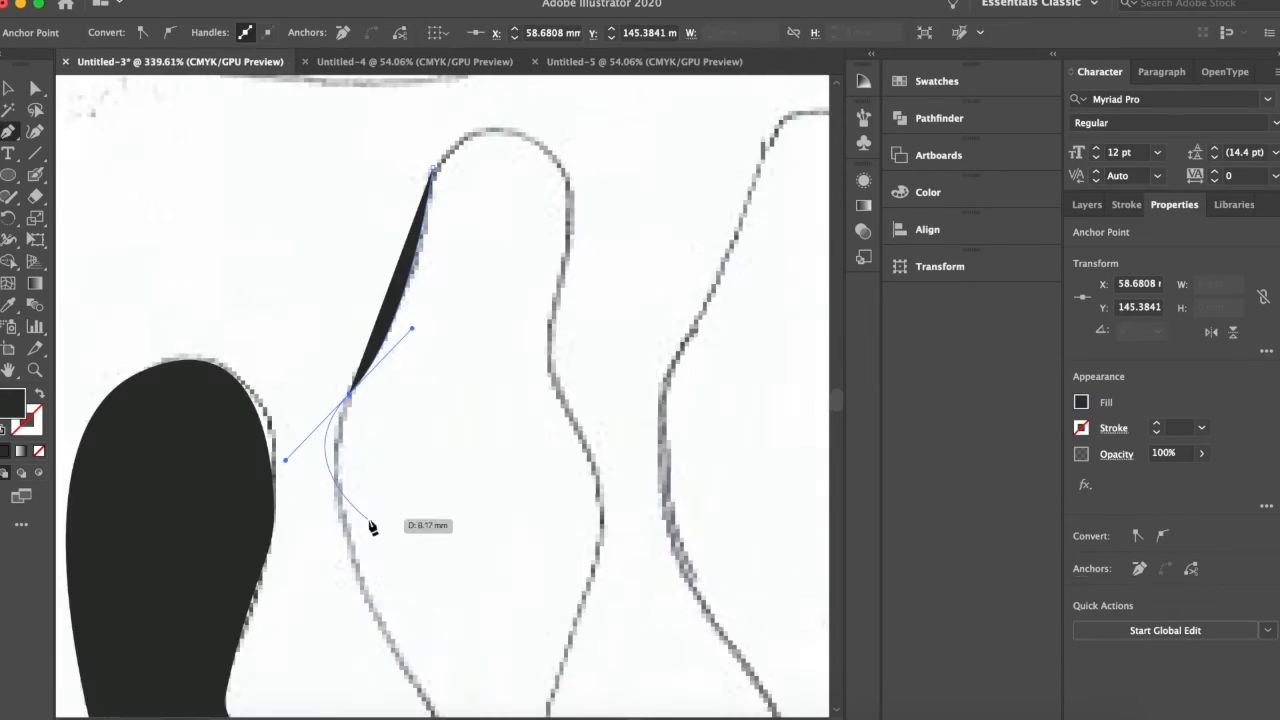
Trace the jagged finger edge at the lower end of the arm with the Pen tool and carry the outline up the arm.
scroll(374, 523, up, 5)
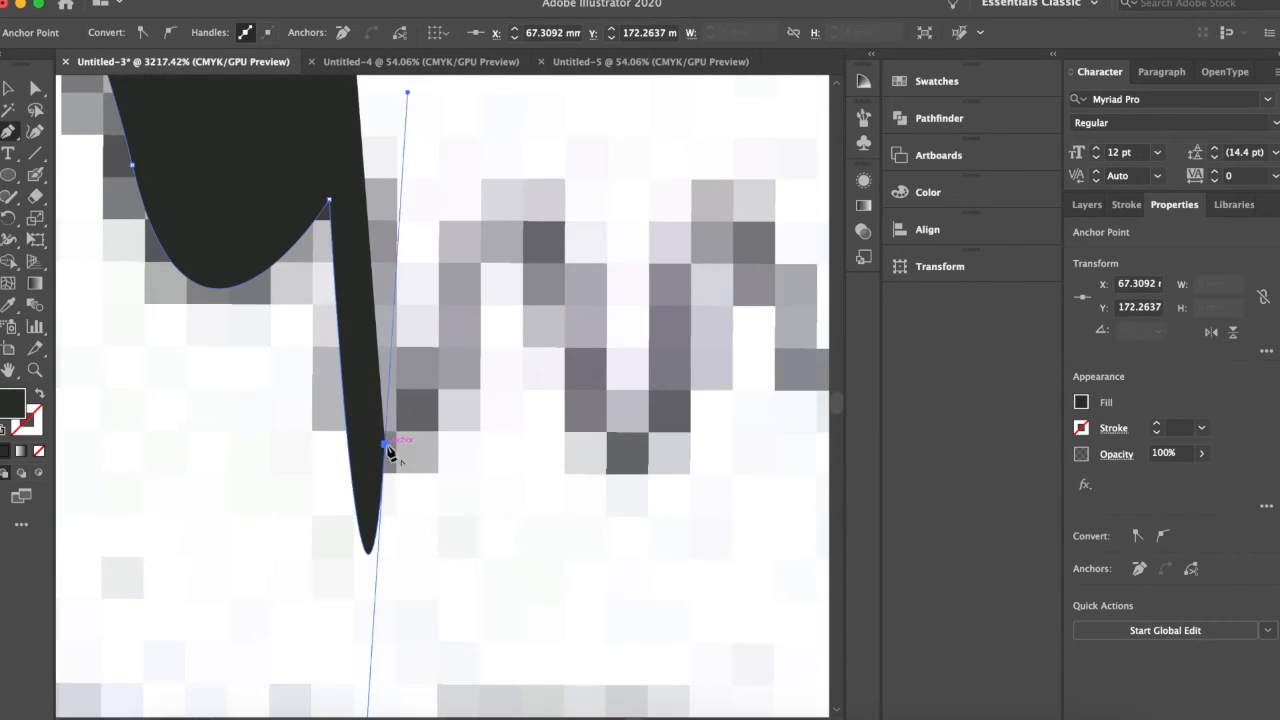
drag(390, 450, 631, 471)
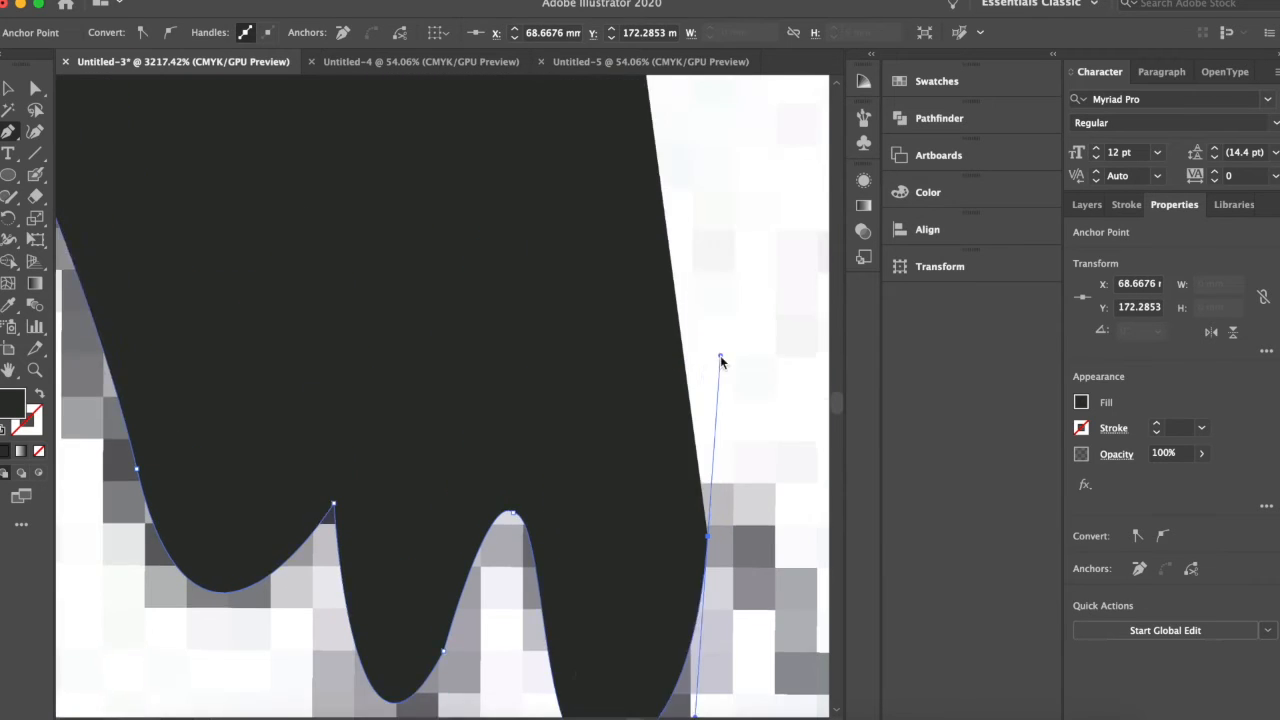
drag(720, 357, 805, 458)
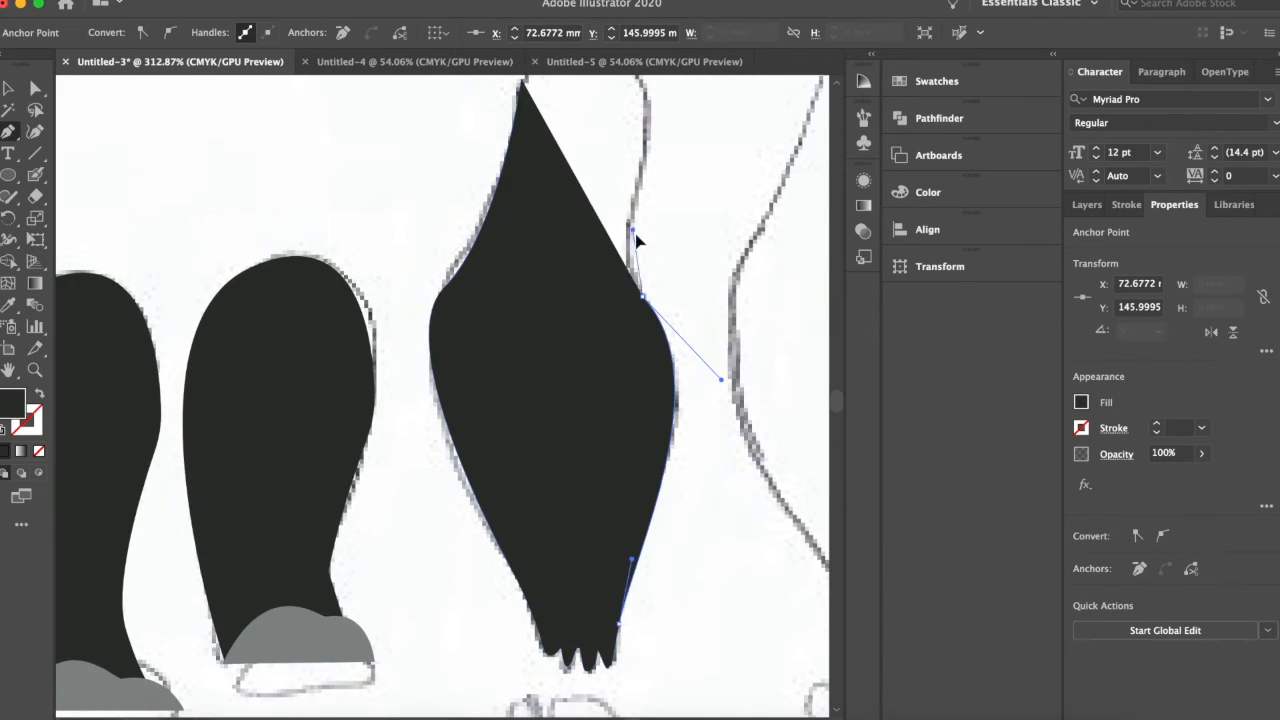
drag(640, 243, 575, 125)
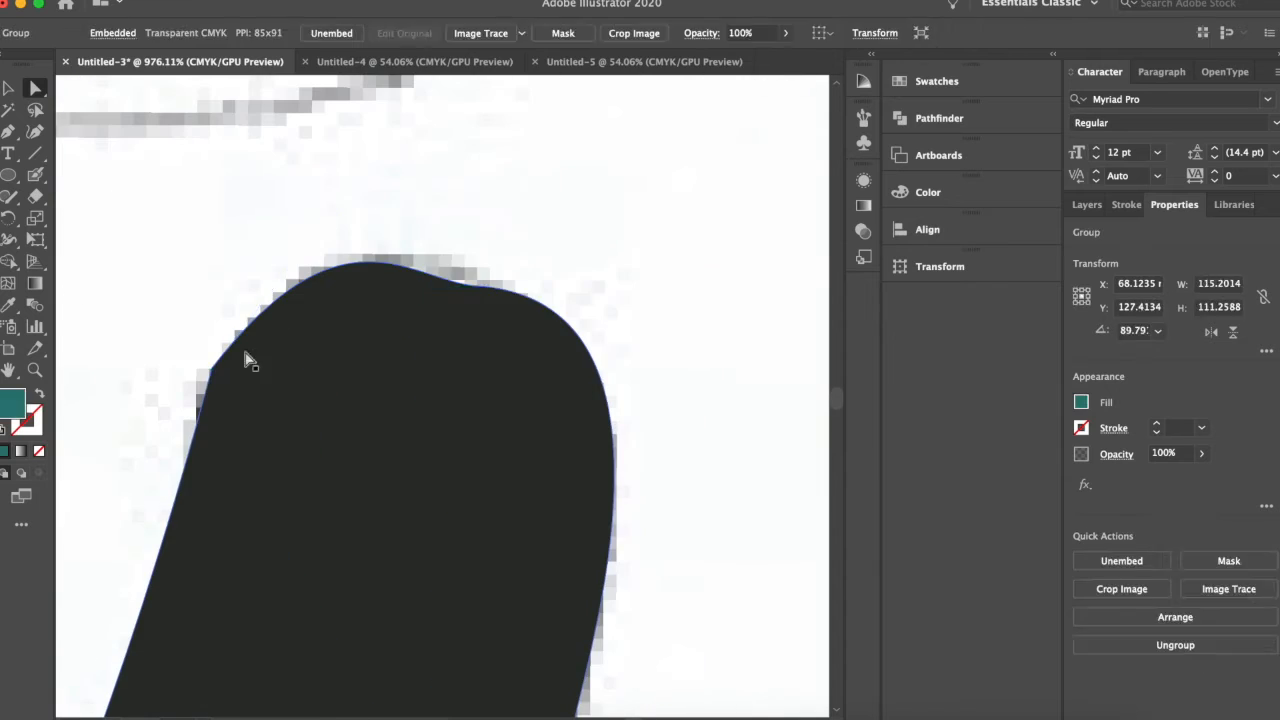
Refine the anchor points of the two dark arm shapes so their outlines fit the sketch.
click(485, 287)
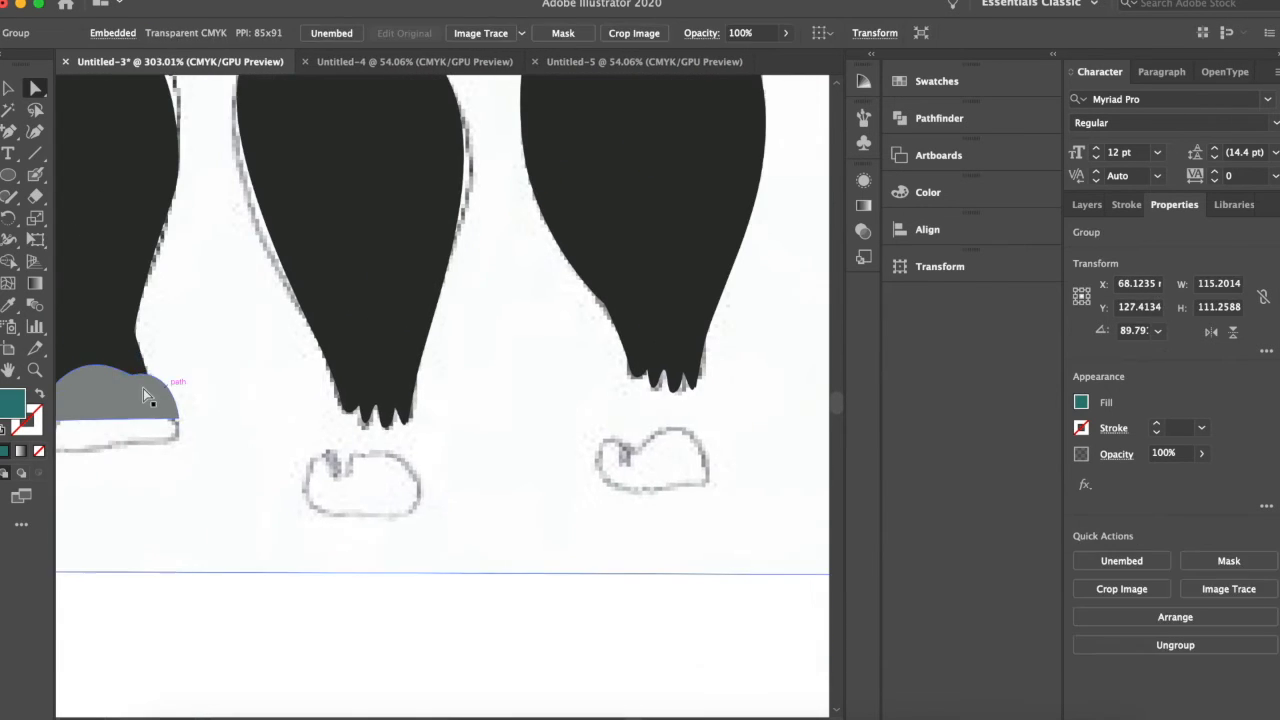
click(312, 458)
click(434, 520)
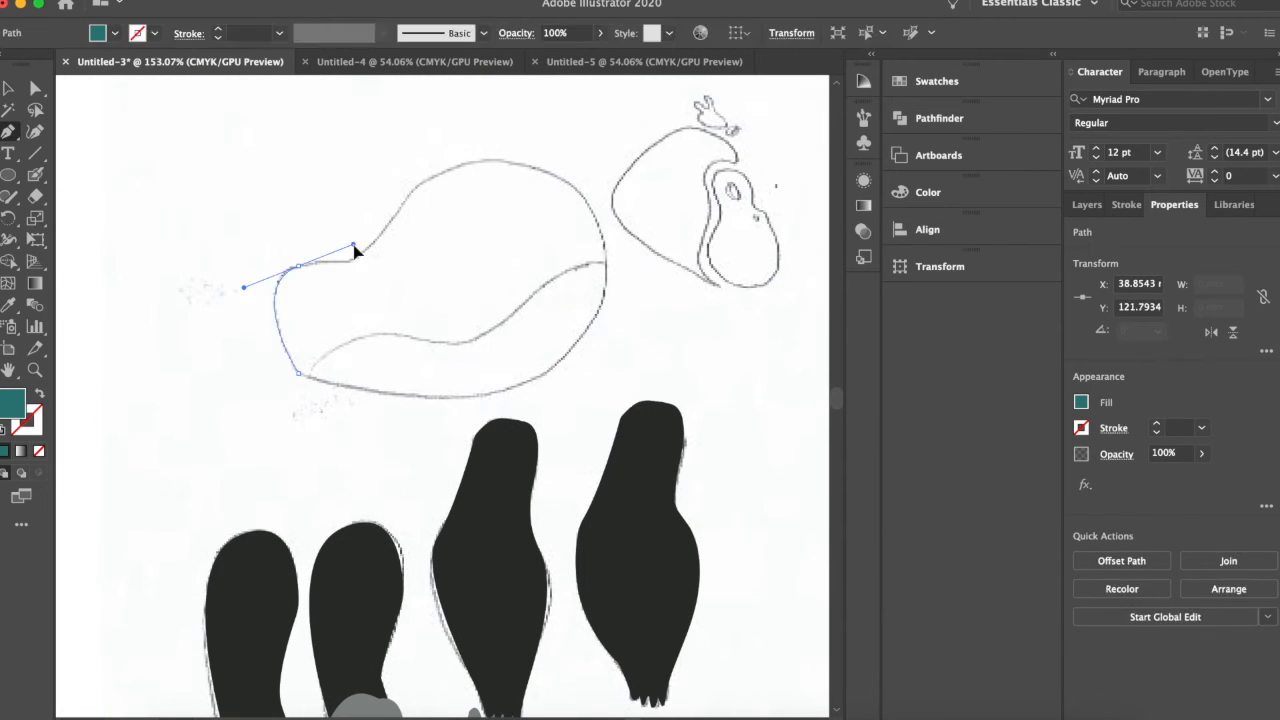
Trace the gorilla's body as a closed teal shape about 48 by 34 mm and lower its opacity to 54%.
drag(410, 193, 440, 193)
drag(606, 257, 627, 406)
drag(486, 395, 395, 412)
drag(299, 373, 263, 334)
key(v)
click(1202, 454)
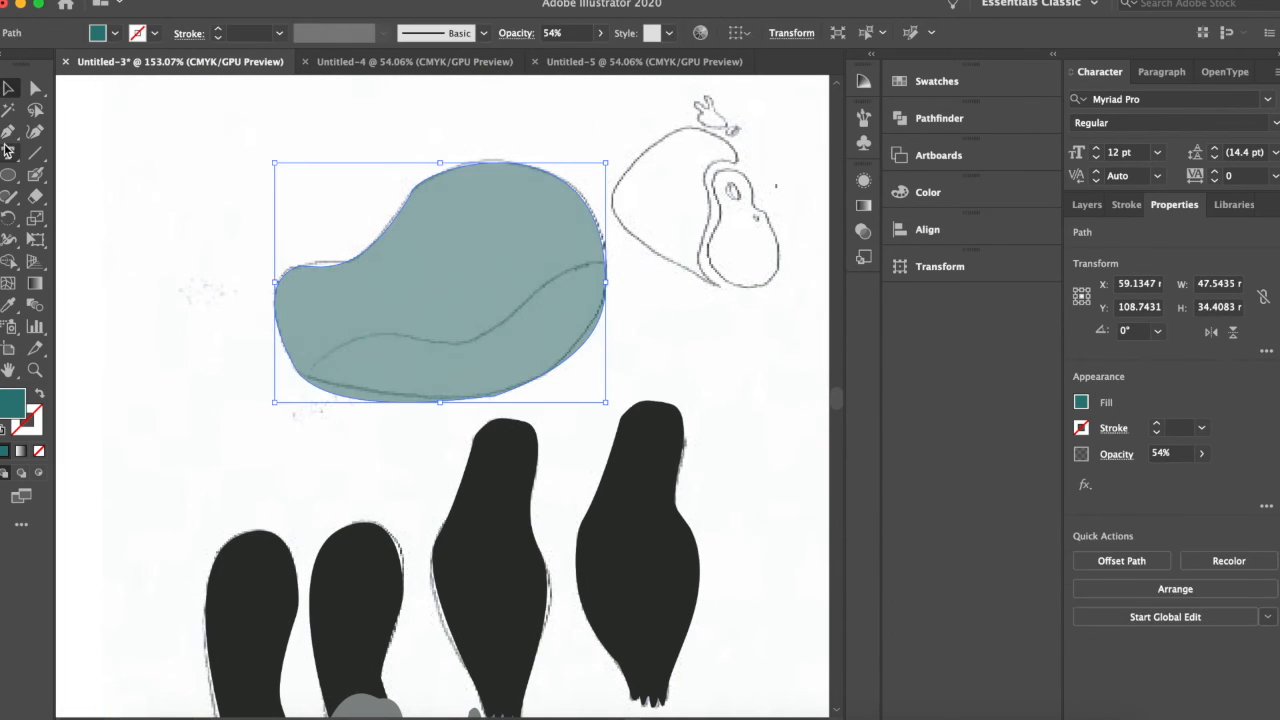
Trace the belly patch along the lower part of the body with the Pen tool as a closed teal shape.
key(p)
click(305, 394)
drag(444, 343, 460, 343)
drag(603, 260, 638, 272)
drag(305, 394, 158, 346)
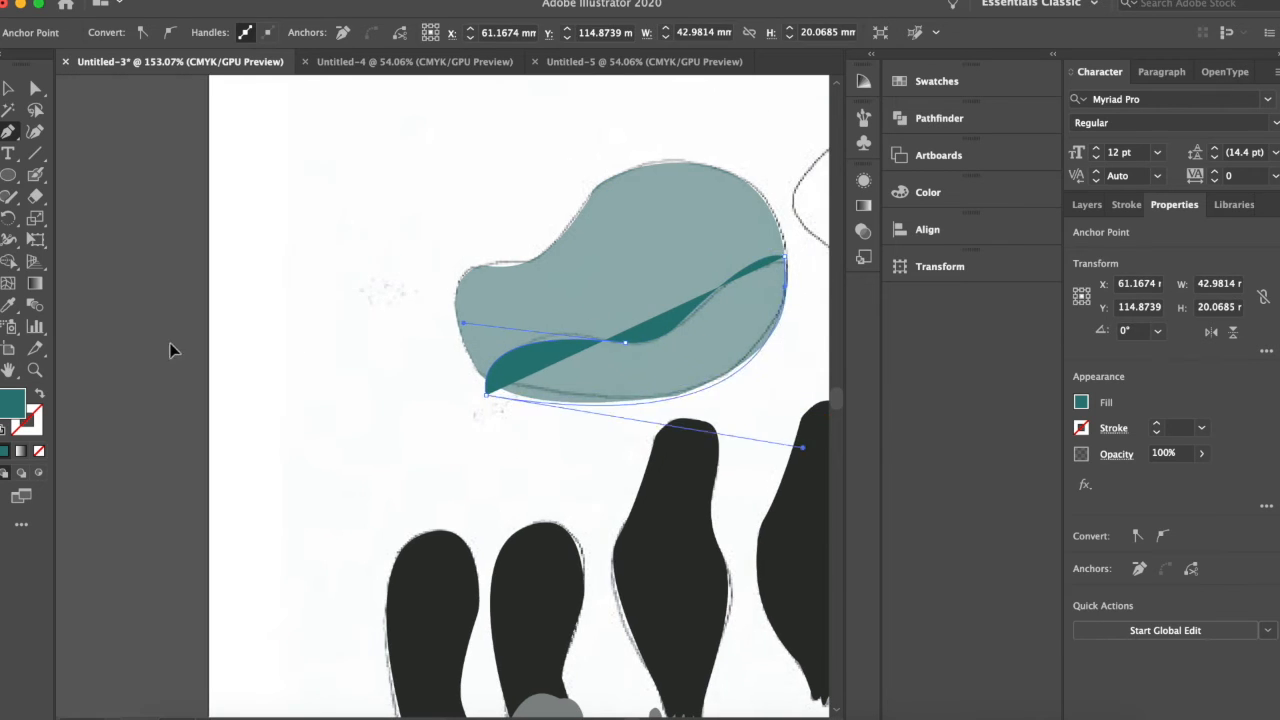
Fine-tune the belly patch's anchor points with the Direct Selection tool and deselect it.
key(a)
scroll(359, 396, up, 8)
drag(356, 393, 364, 401)
scroll(566, 414, down, 5)
click(734, 443)
Trace the back of the head around the face opening with the Pen tool as a closed teal shape.
scroll(746, 223, down, 4)
scroll(740, 240, up, 4)
key(p)
click(305, 288)
drag(511, 473, 476, 472)
drag(491, 349, 508, 303)
drag(543, 237, 557, 235)
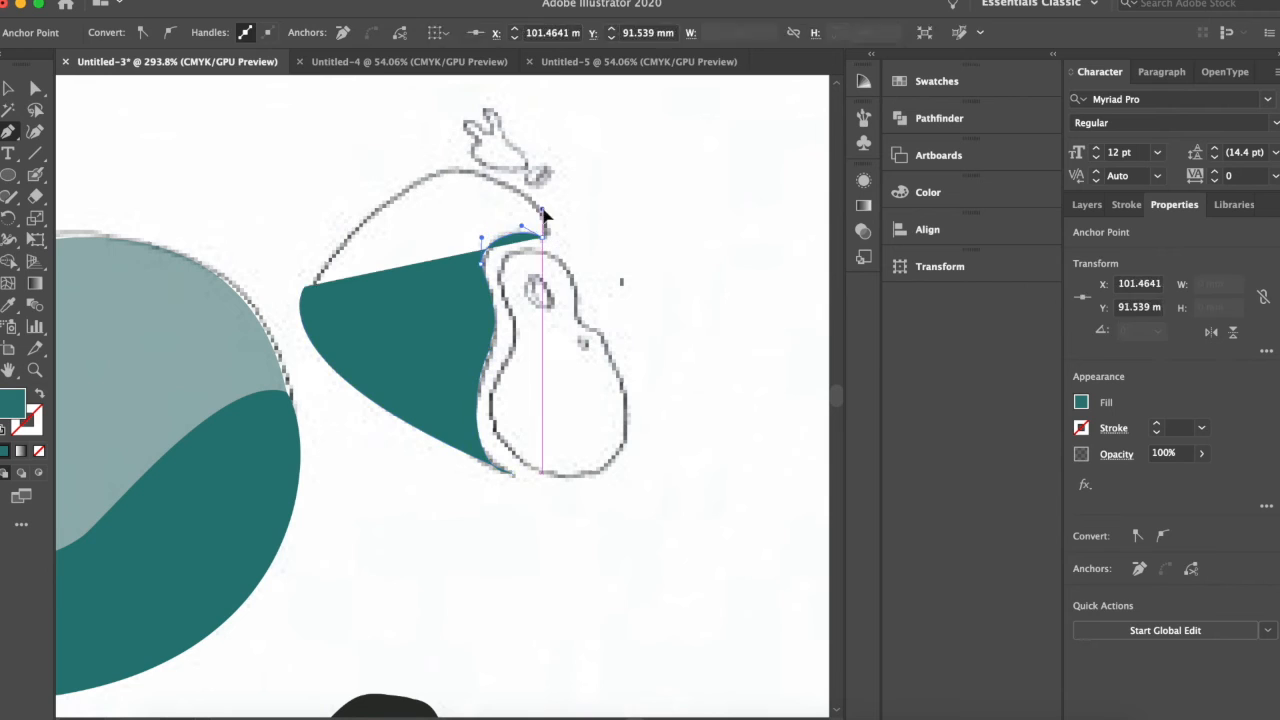
drag(460, 173, 396, 180)
click(305, 288)
Trace the inner face outline, from brow to chin, with the Pen tool as a closed shape.
click(503, 265)
drag(575, 290, 608, 360)
click(580, 320)
drag(627, 417, 631, 470)
drag(492, 425, 393, 285)
click(503, 265)
Fill the body shape with dark green and move the face shape down to uncover the sketched eye and nostril.
click(230, 320)
click(1081, 402)
click(948, 479)
scroll(614, 417, down, 4)
click(543, 270)
drag(540, 270, 540, 380)
Draw a tilted ellipse about 1.9 by 2.5 mm over the sketched eye and add a smaller one for the nostril.
drag(514, 199, 527, 223)
scroll(520, 211, up, 5)
drag(716, 240, 726, 253)
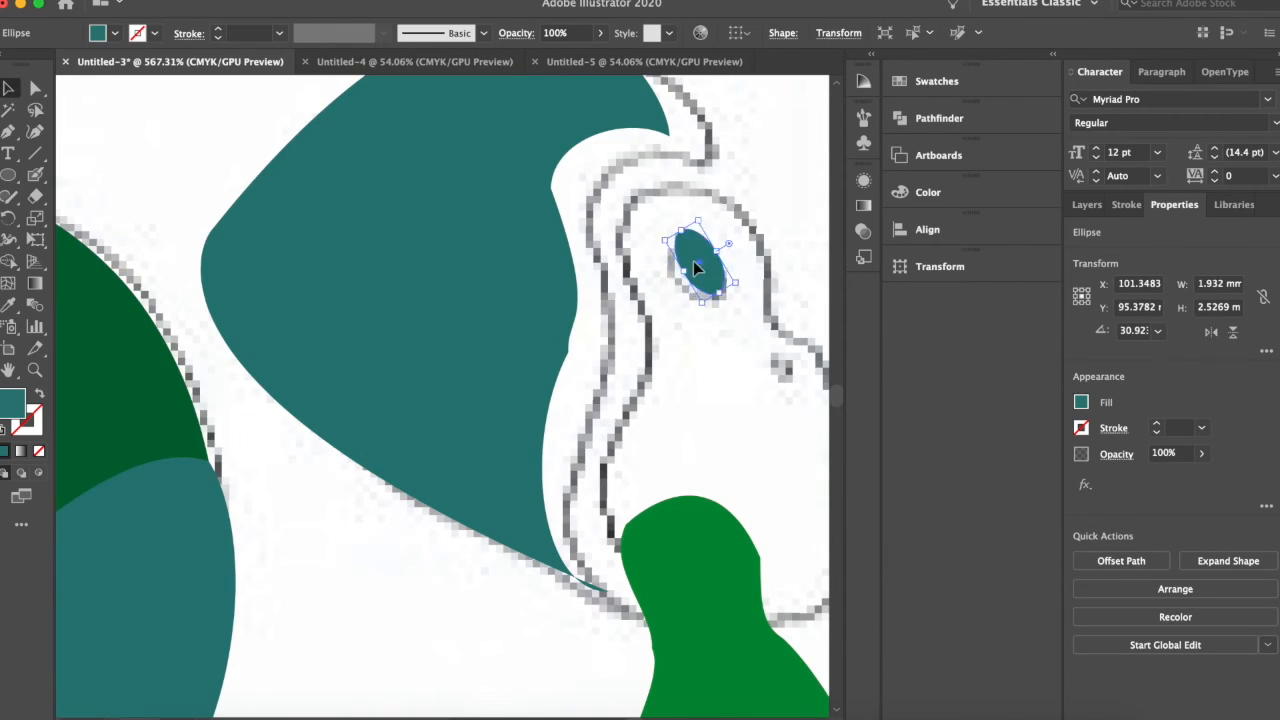
click(628, 347)
click(673, 406)
Trace the small hair tuft above the head with the Pen tool as a closed teal shape.
scroll(543, 340, up, 5)
key(p)
click(443, 178)
click(497, 254)
scroll(580, 314, down, 5)
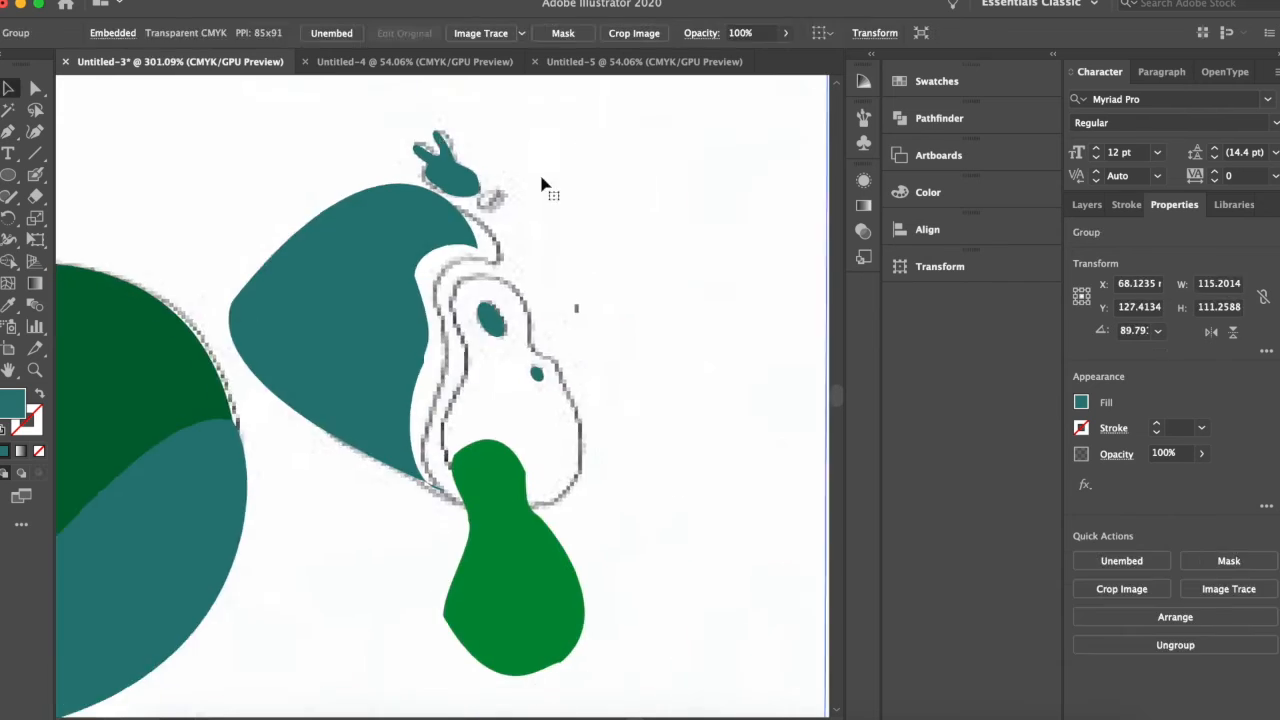
Move the face shape back up over its sketch outline and fill it with lime green.
drag(514, 570, 510, 410)
click(1081, 402)
click(909, 479)
Fill the arm and body shapes with the lime green swatch.
scroll(610, 340, down, 5)
click(493, 470)
click(1081, 402)
click(909, 479)
Fill the two grey hand shapes below the arms with the light blue swatch and deselect them.
shift+click(498, 579)
click(1081, 402)
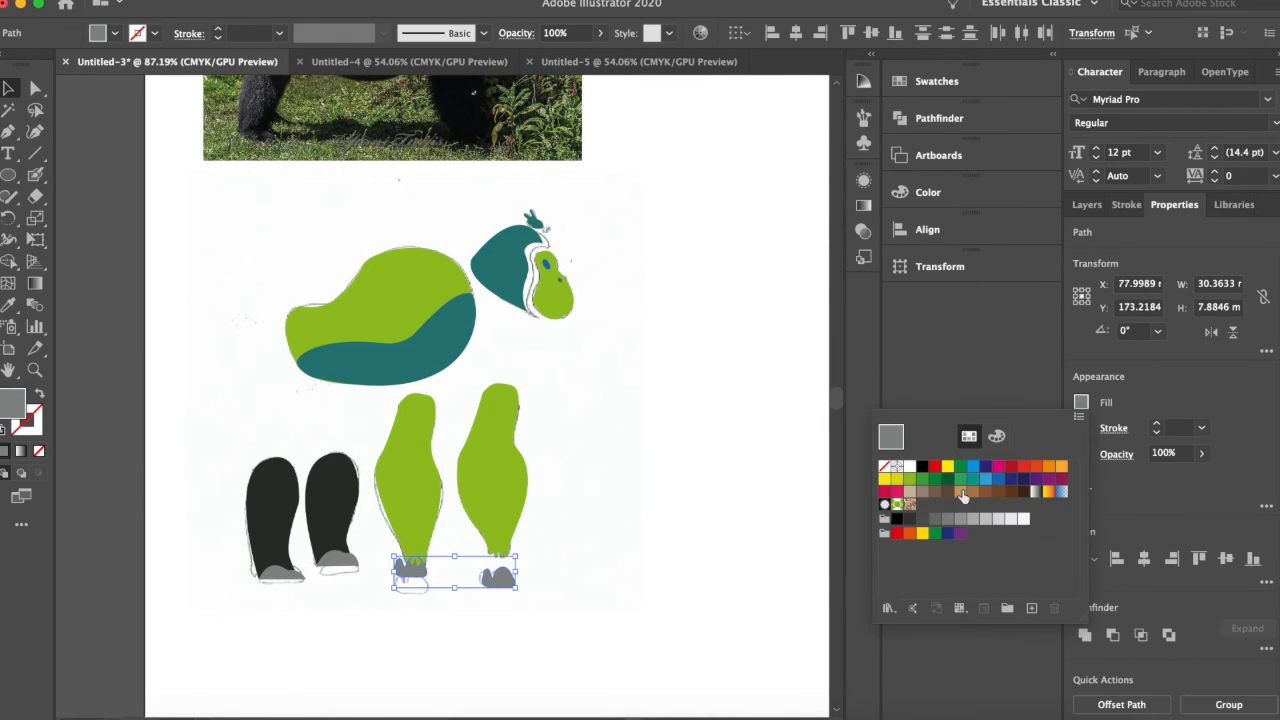
click(973, 466)
shift+click(459, 319)
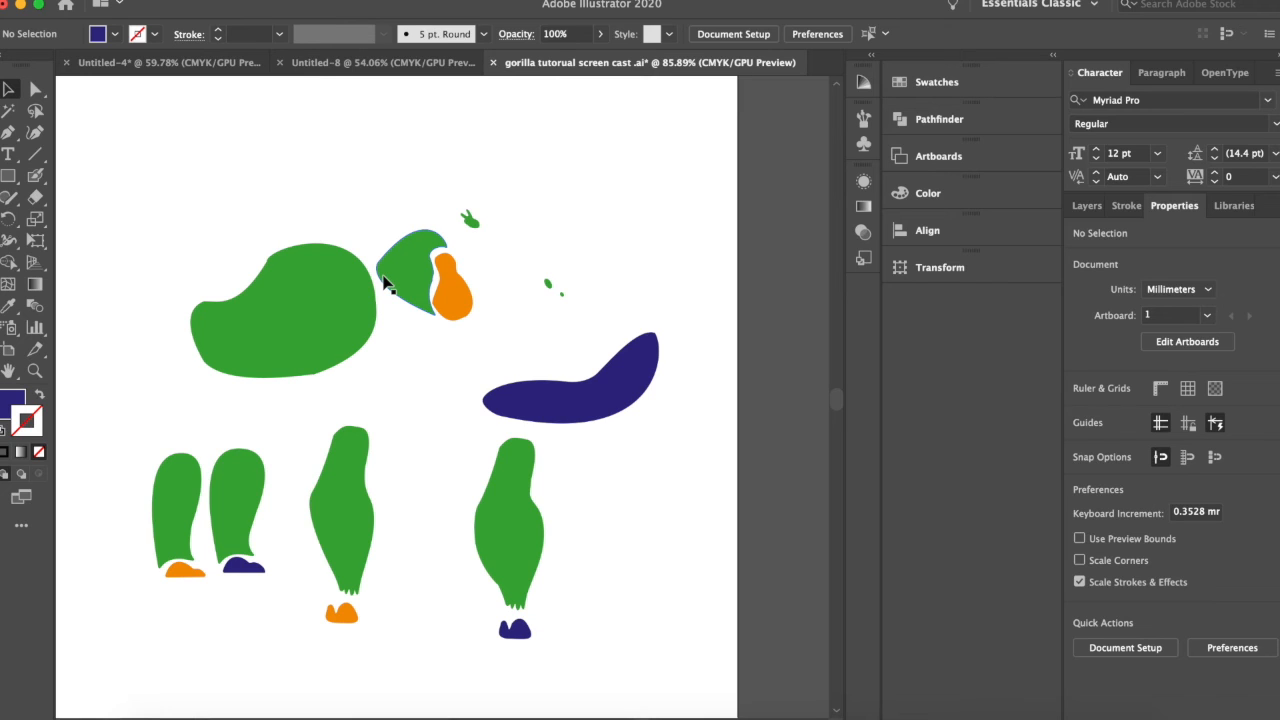
Fill the green head, hair tuft, body, legs, arms, eye and nostril together with the C=0 M=0 Y=0 K=90 swatch.
click(386, 283)
shift+click(469, 219)
shift+click(318, 322)
shift+click(168, 530)
shift+click(318, 512)
shift+click(528, 530)
shift+click(549, 283)
shift+click(561, 295)
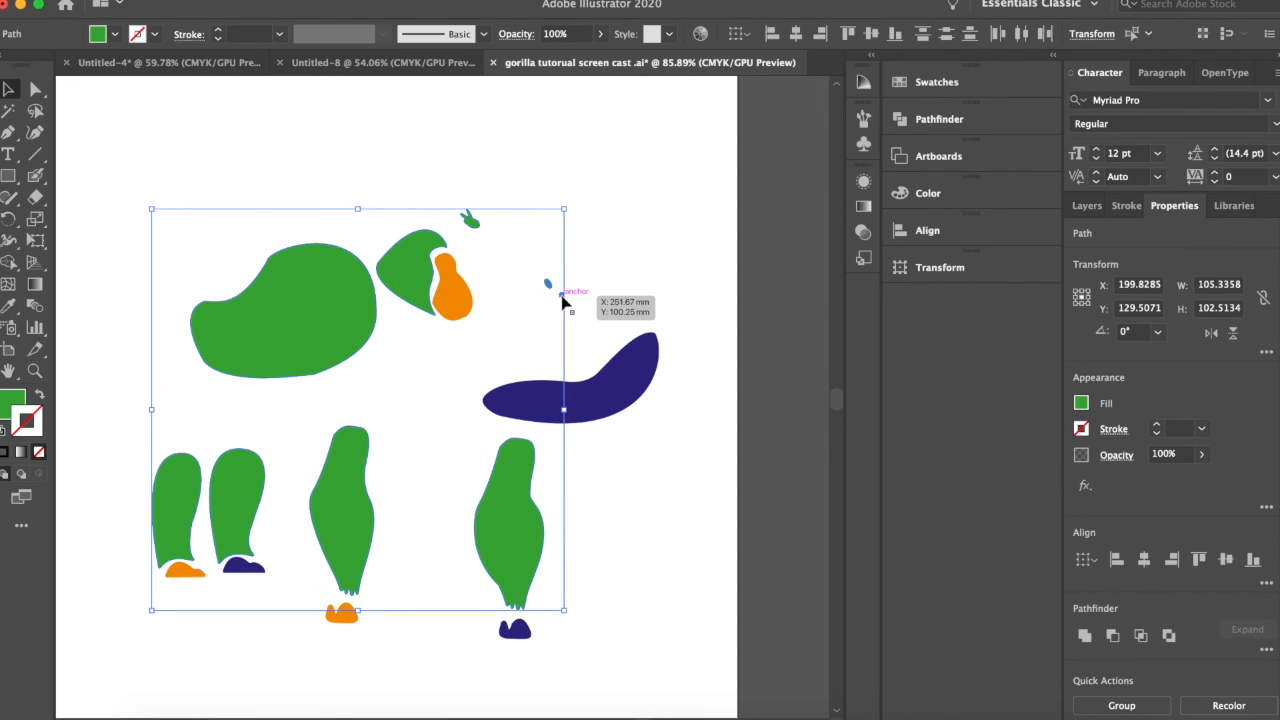
double_click(8, 403)
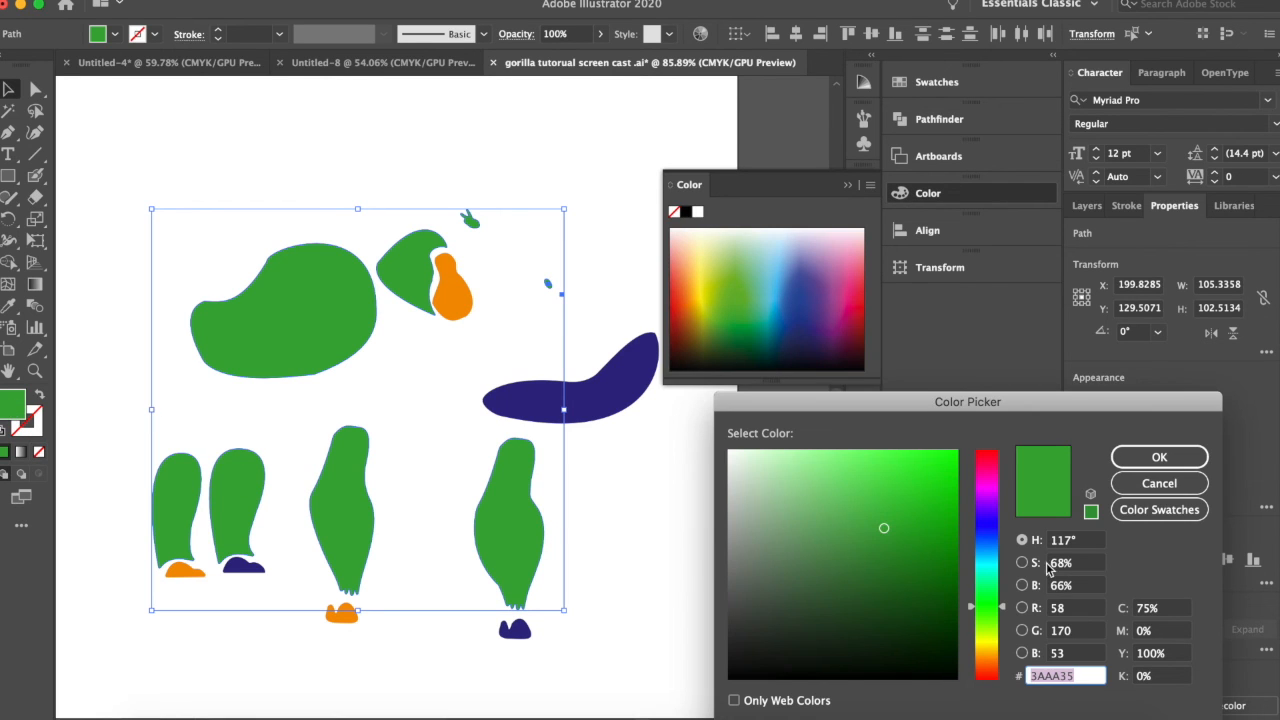
click(1136, 515)
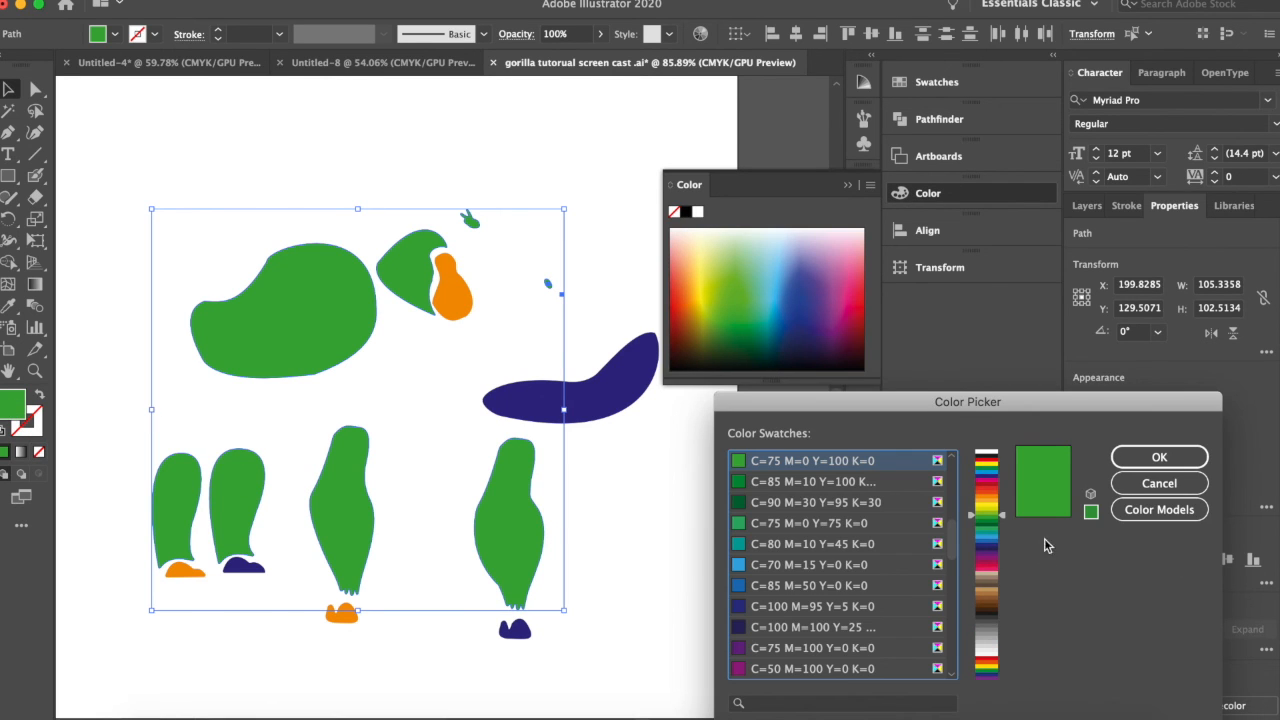
click(988, 613)
drag(989, 621, 989, 636)
click(874, 610)
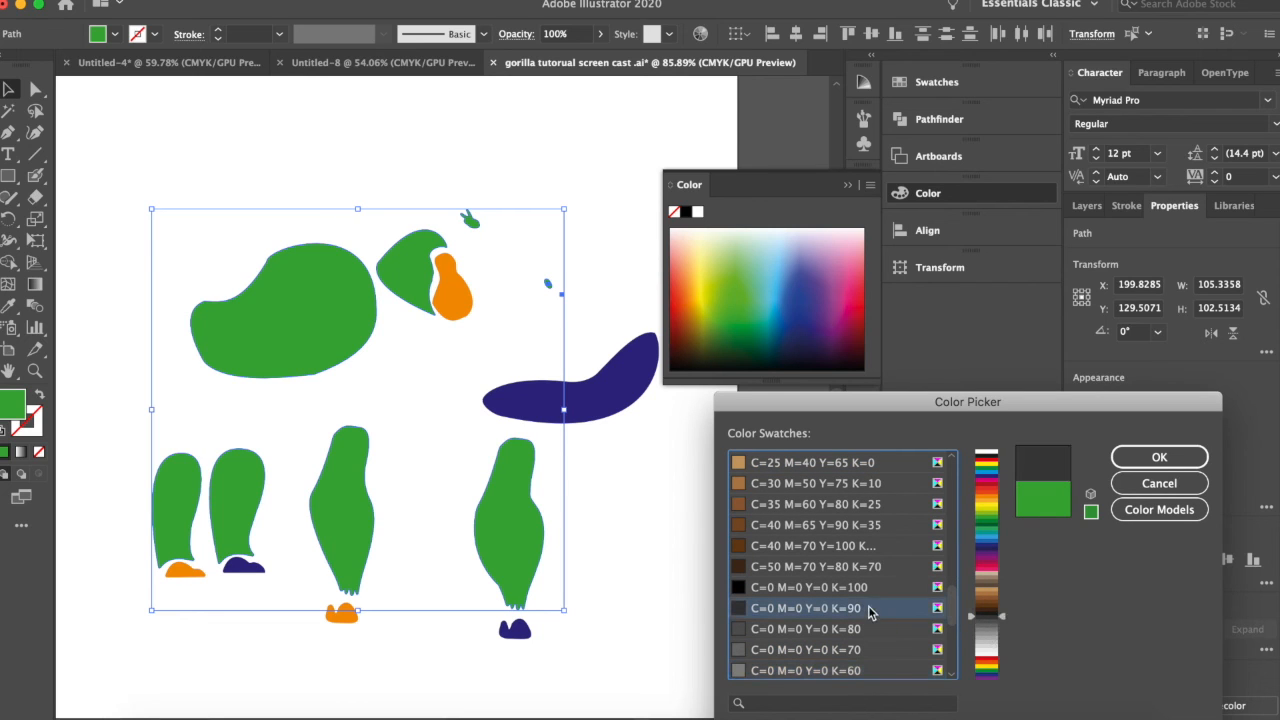
click(1130, 458)
click(654, 470)
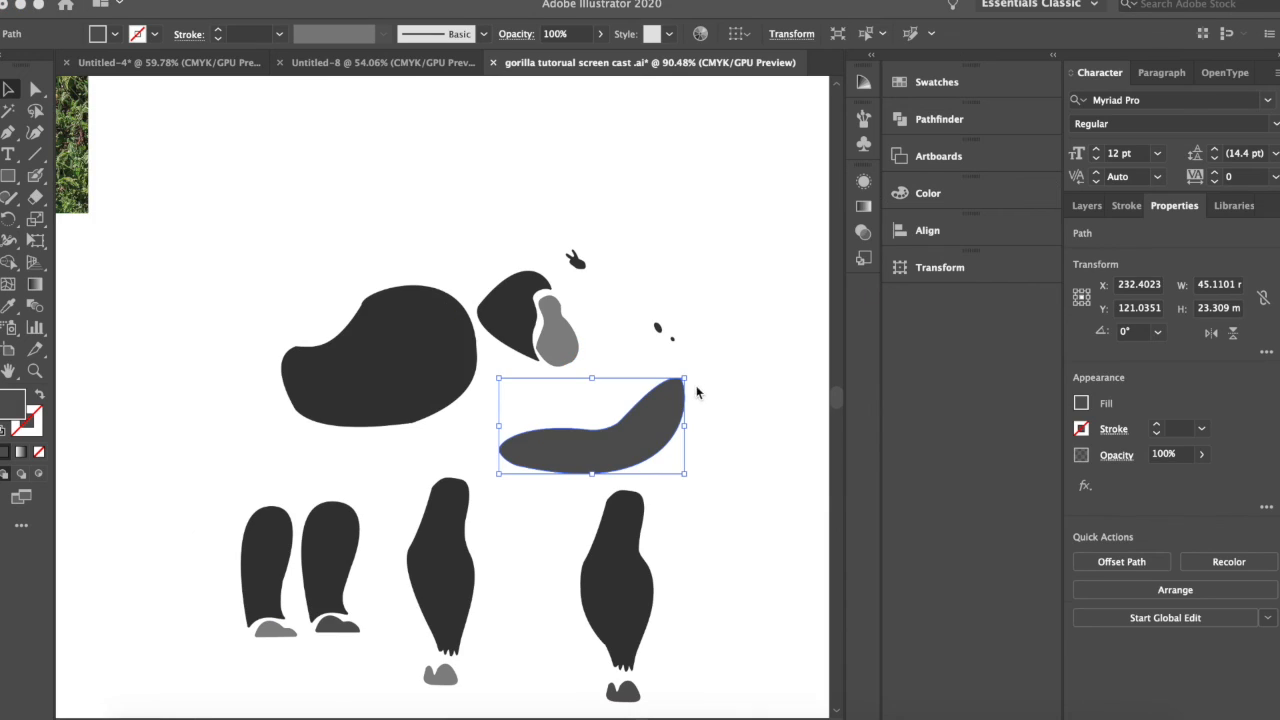
Move the dark grey belly patch onto the lower part of the body.
drag(676, 412, 465, 369)
scroll(465, 369, up, 1)
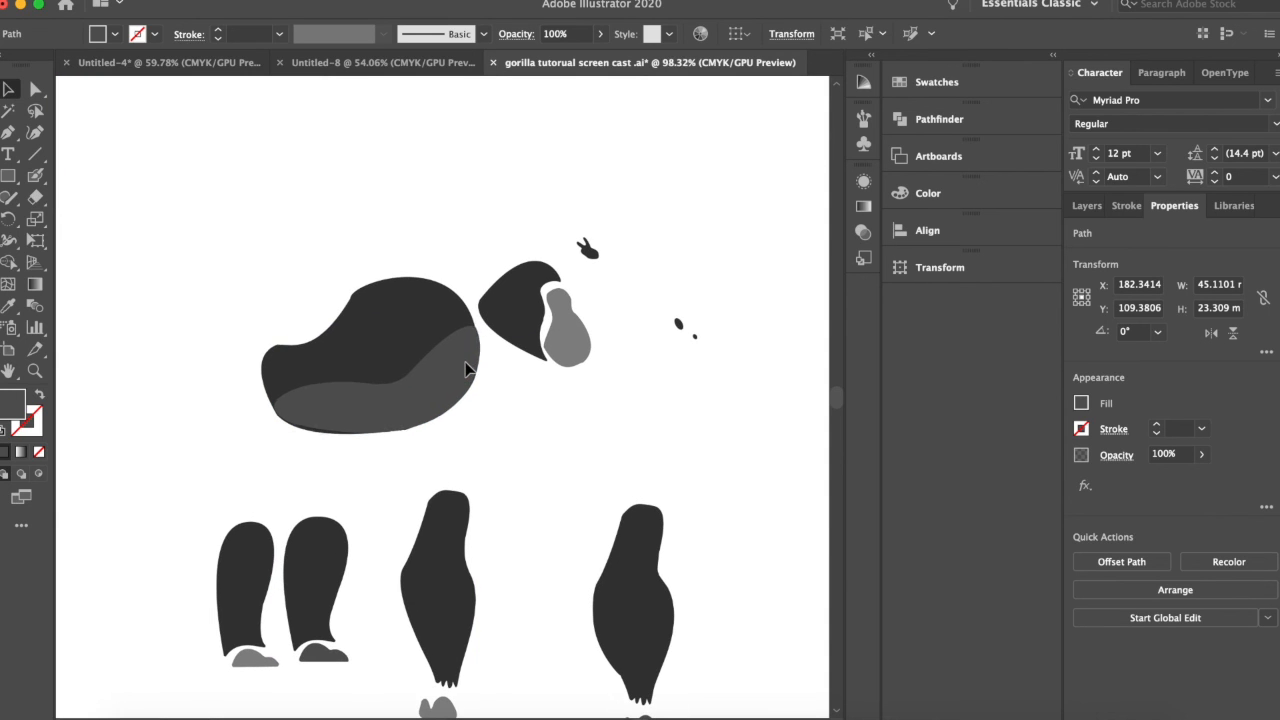
Select all parts of the assembled gorilla in the screen cast task. D2.ai document.
scroll(466, 369, up, 1)
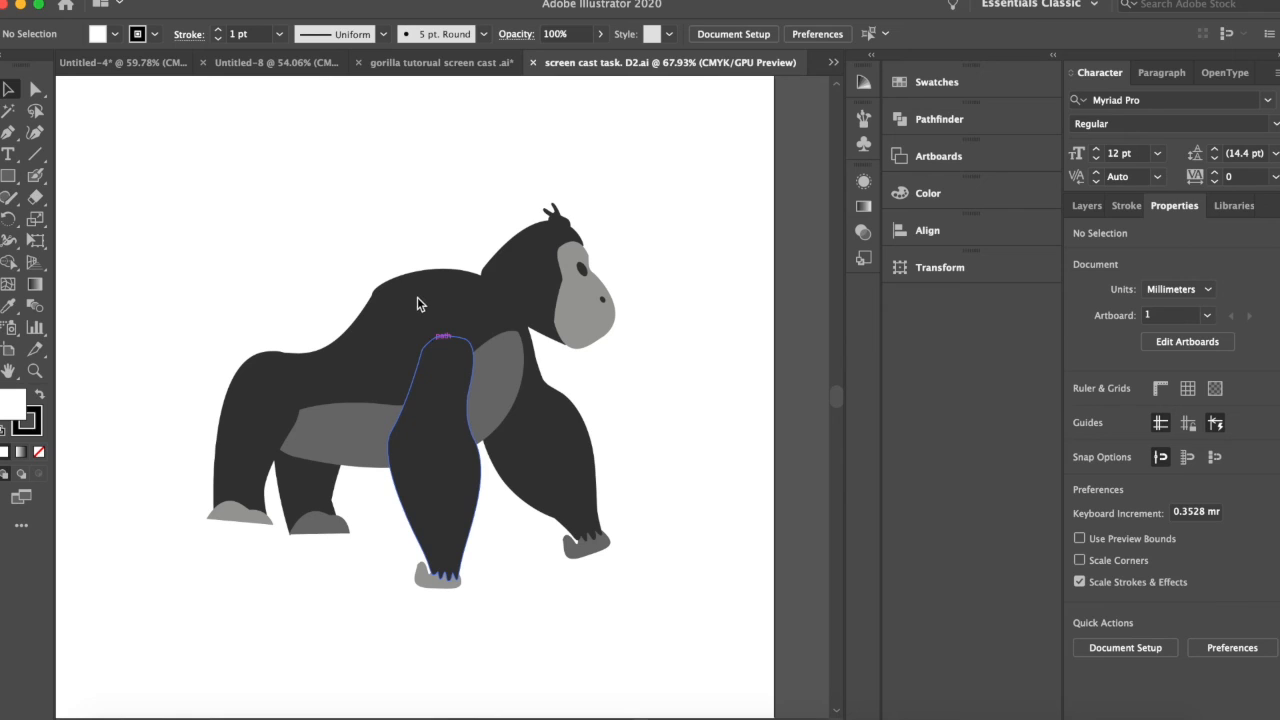
drag(196, 216, 750, 585)
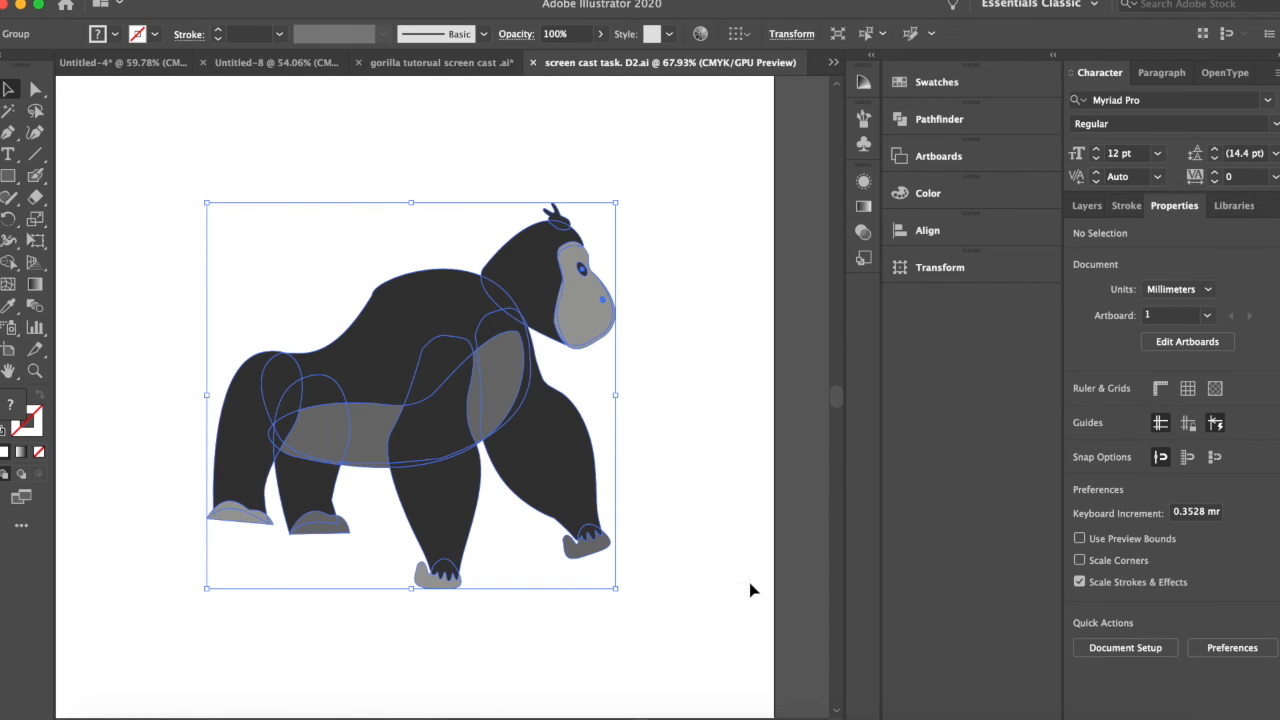